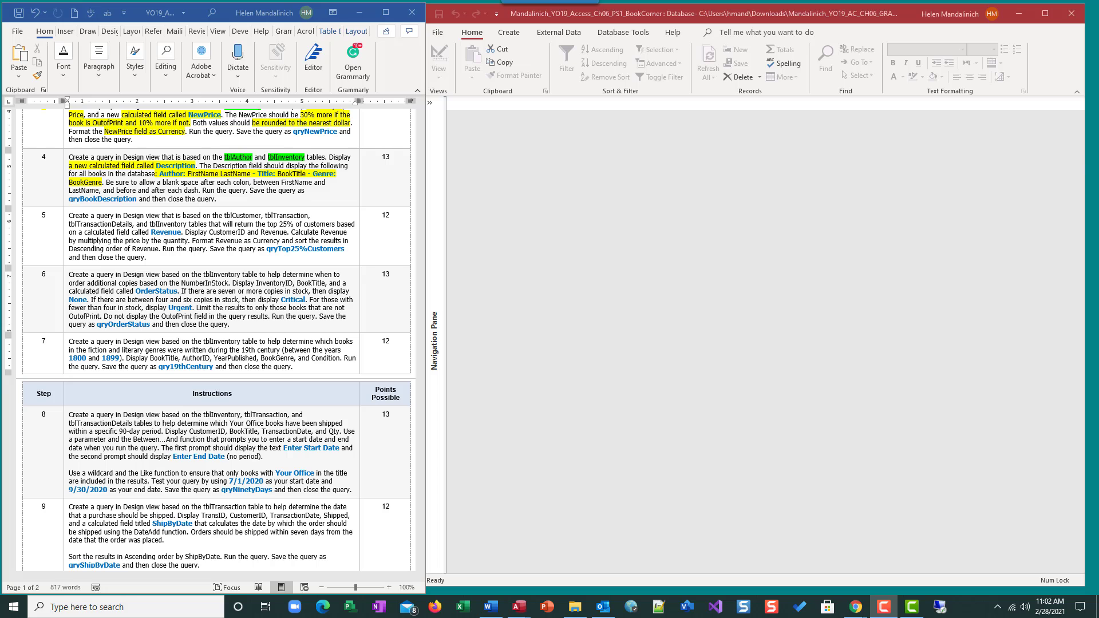
- Create a new query in Design view based on the tblAuthor and tblInventory tables
{"action": "left_click", "coordinate": [509, 32]}
{"action": "left_click", "coordinate": [603, 64]}
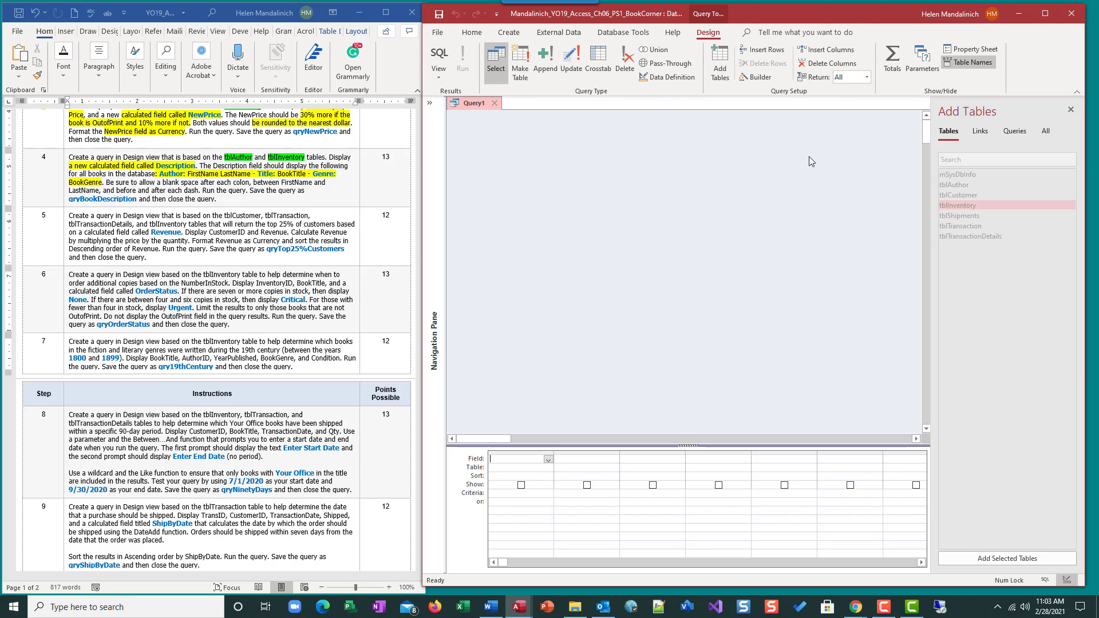
{"action": "left_click", "coordinate": [994, 207]}
{"action": "double_click", "coordinate": [981, 186]}
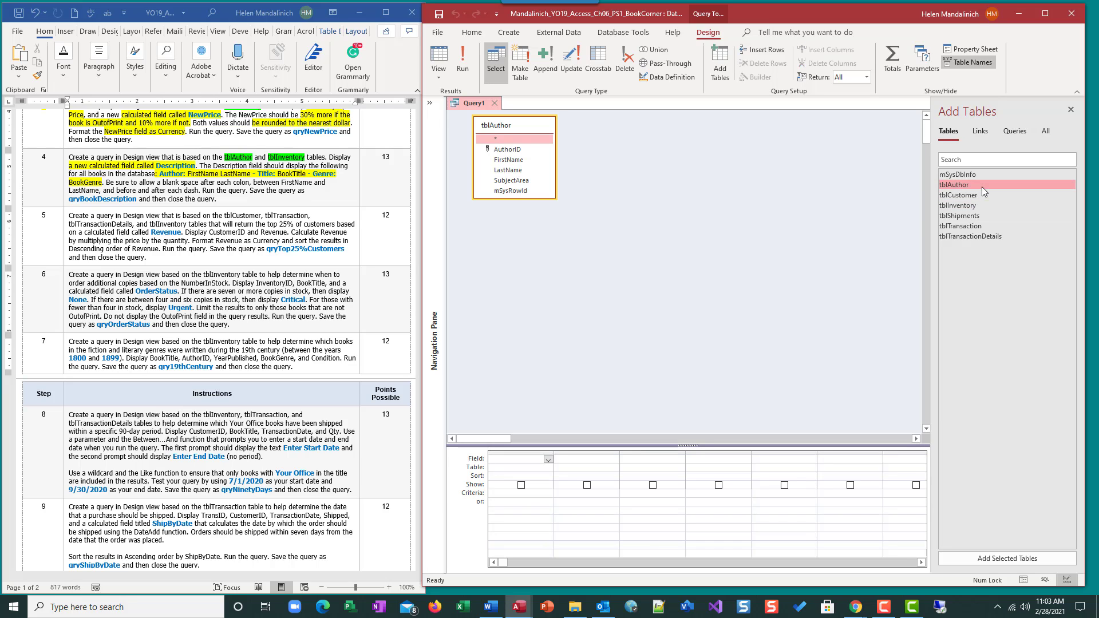
{"action": "double_click", "coordinate": [984, 206]}
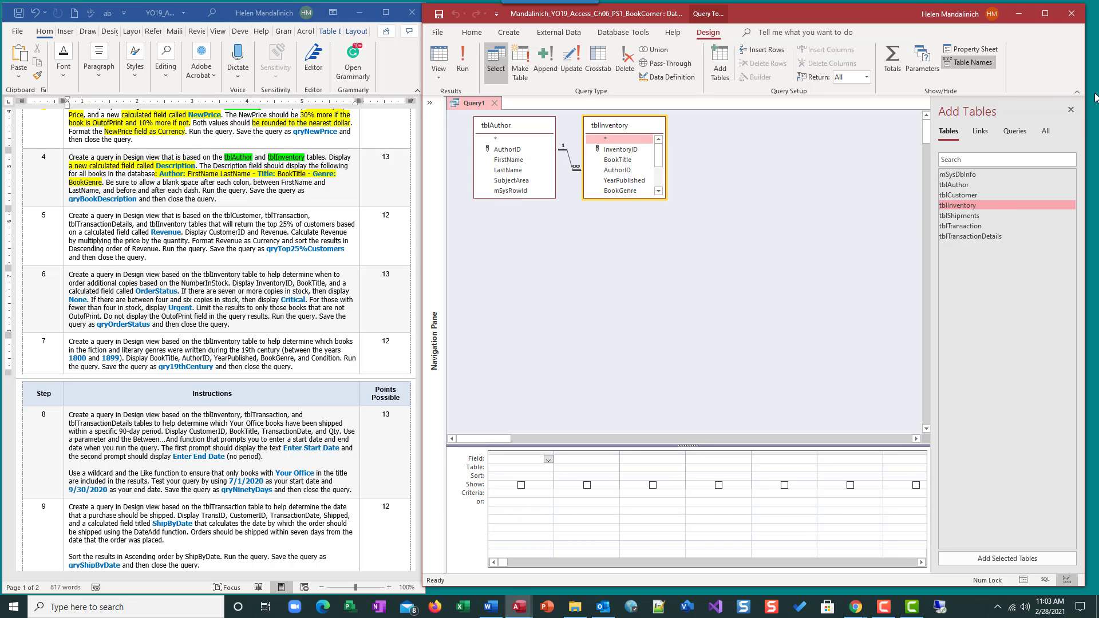
{"action": "left_click", "coordinate": [1071, 110]}
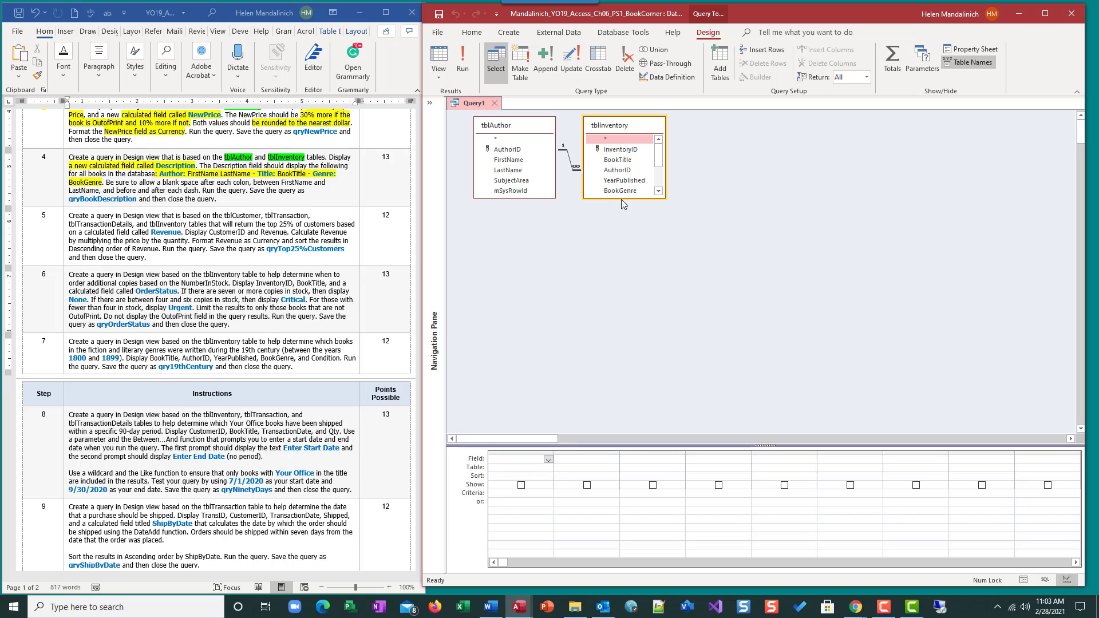
- Enlarge the tblInventory and tblAuthor field lists and give the query design grid more height
{"action": "left_click_drag", "start_coordinate": [623, 198], "coordinate": [623, 263]}
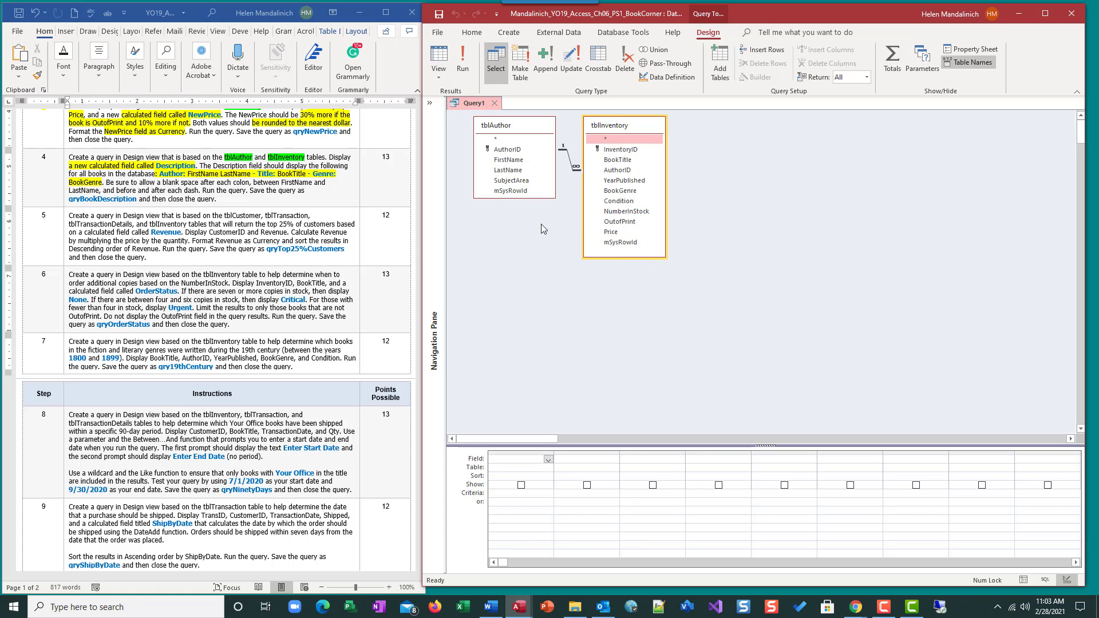
{"action": "left_click_drag", "start_coordinate": [523, 199], "coordinate": [526, 212]}
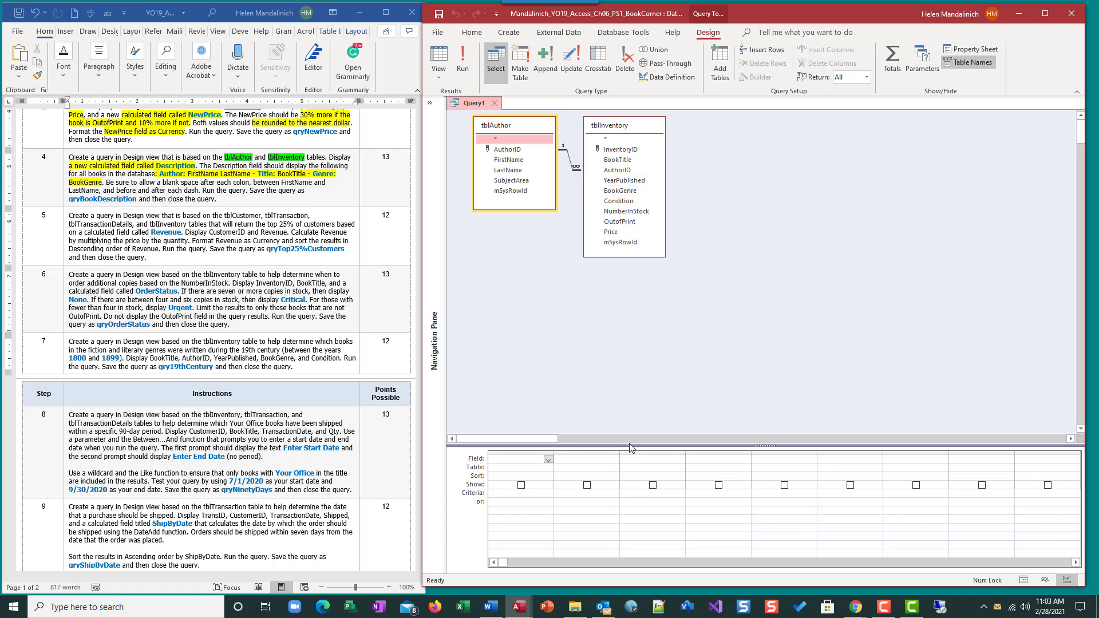
{"action": "left_click_drag", "start_coordinate": [630, 446], "coordinate": [634, 287]}
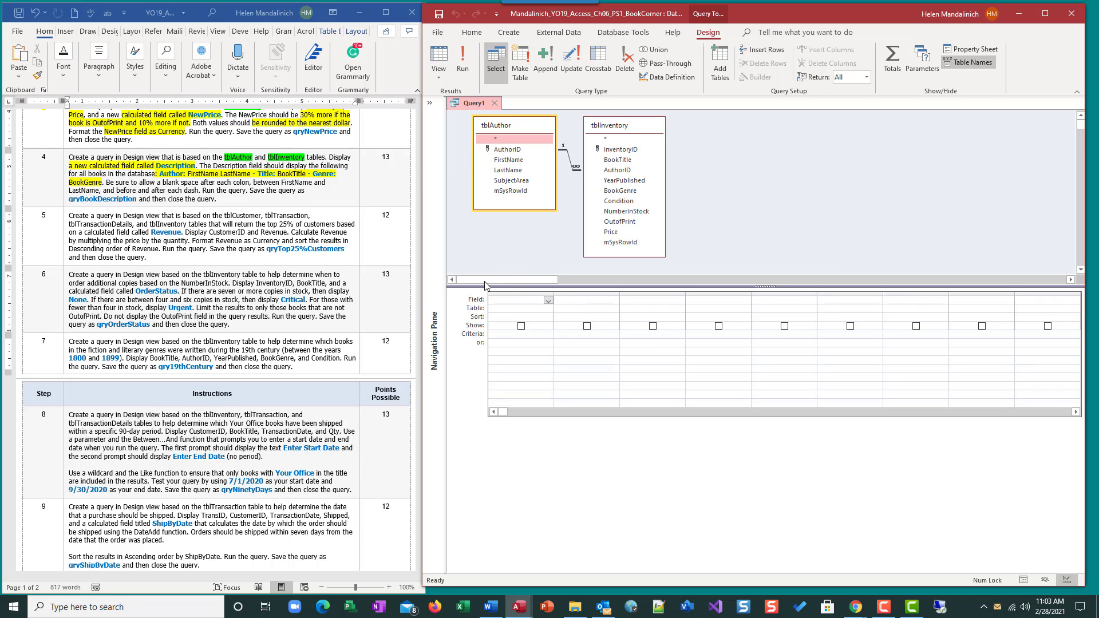
- Open the empty first Field cell in the Zoom editor and accept its font settings at Calibri Light, size 16
{"action": "left_click", "coordinate": [497, 300]}
{"action": "left_click", "coordinate": [549, 300]}
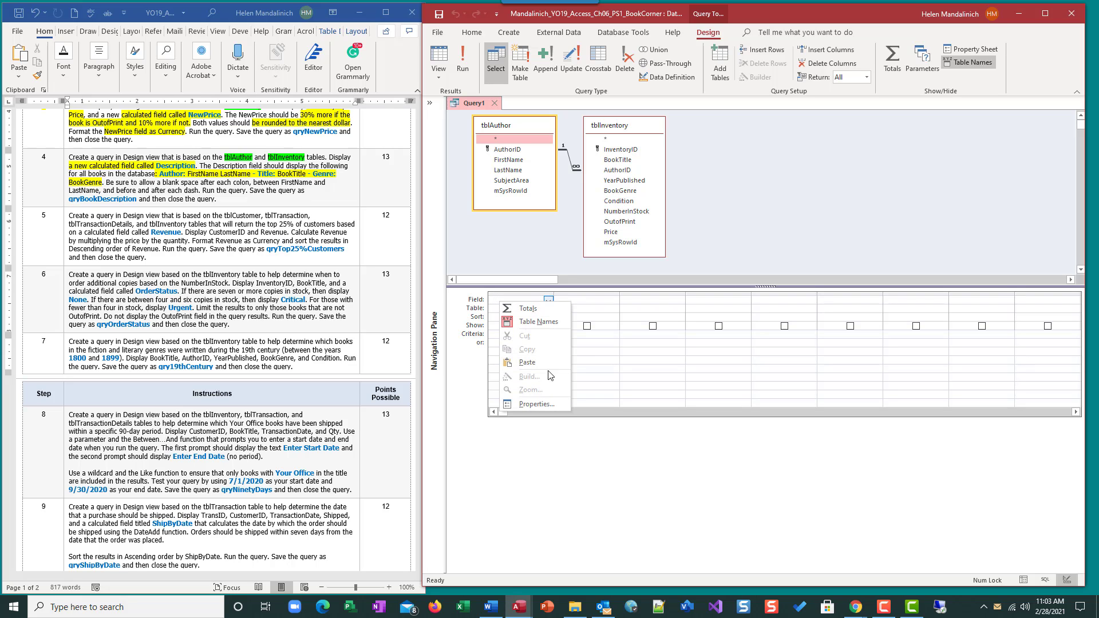
{"action": "left_click", "coordinate": [623, 345]}
{"action": "right_click", "coordinate": [507, 299]}
{"action": "left_click", "coordinate": [519, 390]}
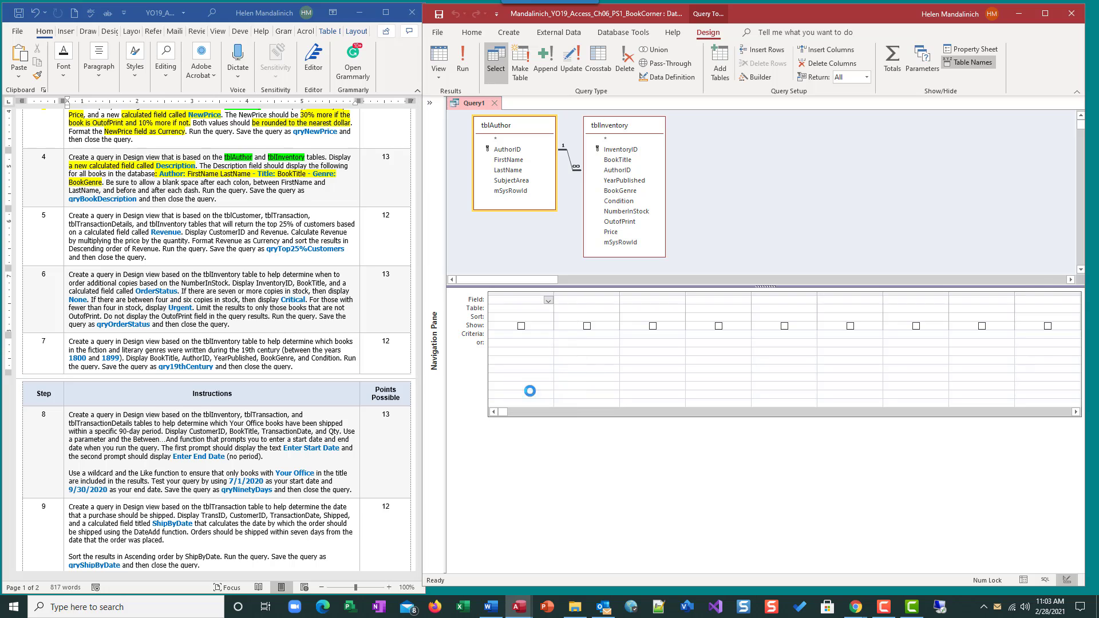
{"action": "left_click", "coordinate": [489, 332]}
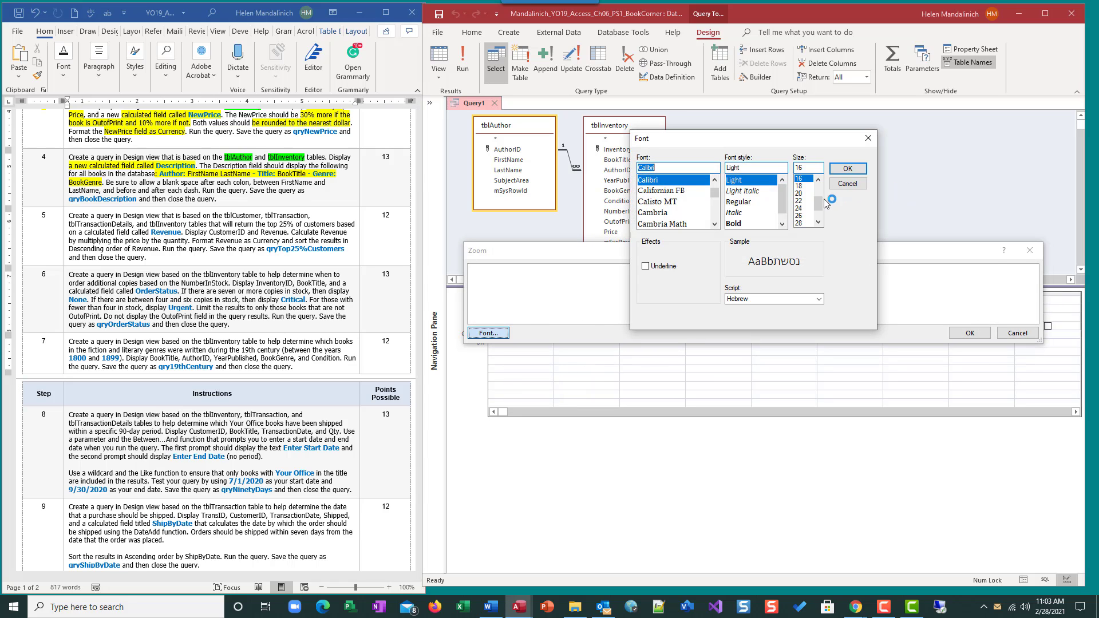
{"action": "left_click", "coordinate": [850, 169]}
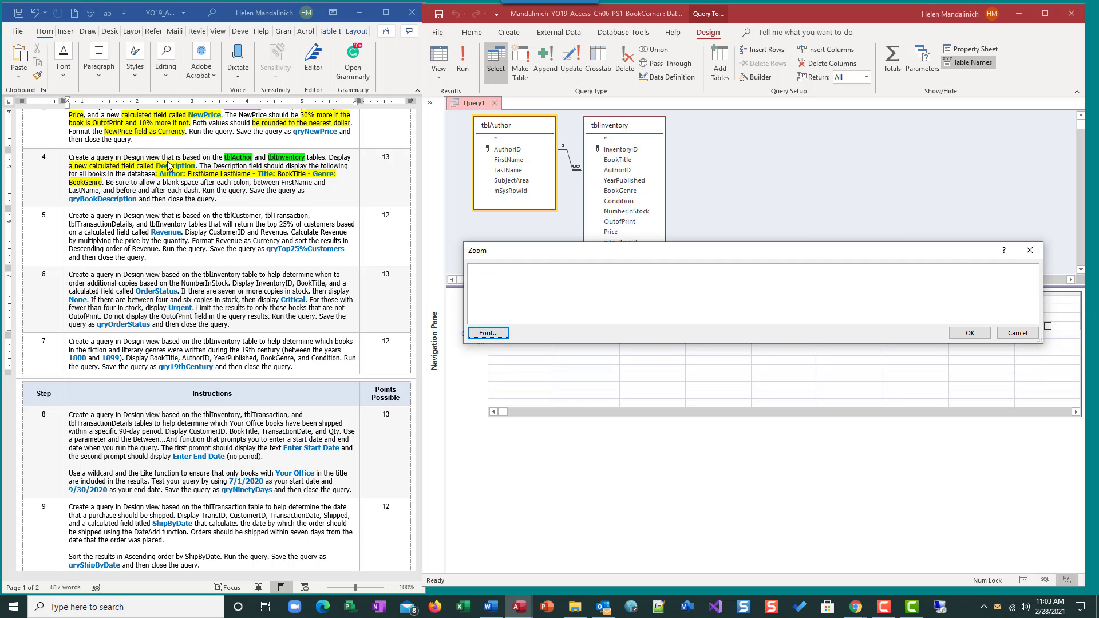
- Define the calculated field Description: "Author: " & [FirstName] & [LastName] in the first query column
{"action": "left_click", "coordinate": [515, 280]}
{"action": "type", "text": "Description:"}
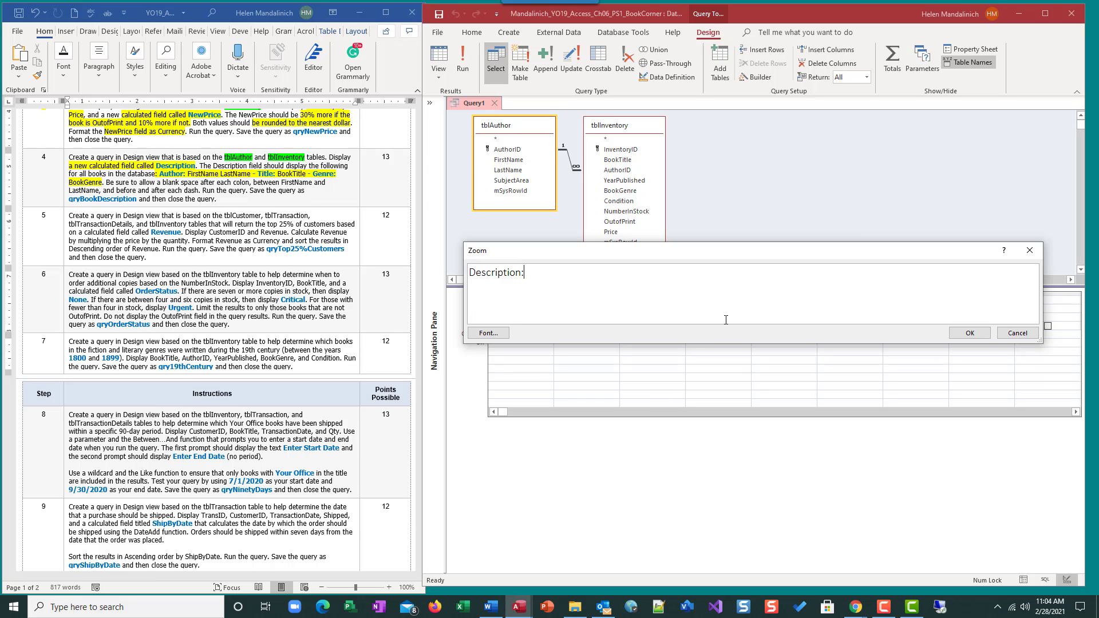
{"action": "type", "text": "\"Author: \""}
{"action": "type", "text": "&"}
{"action": "type", "text": "[Firstn"}
{"action": "key", "text": "BackSpace"}
{"action": "type", "text": "Name]&"}
{"action": "type", "text": "["}
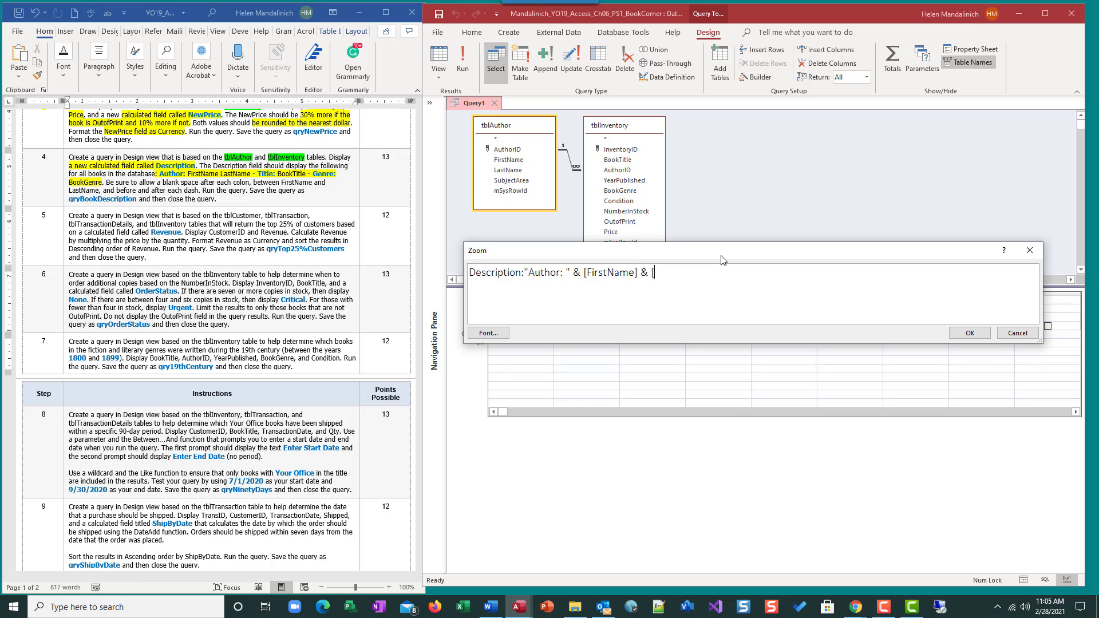
{"action": "type", "text": "LastName]"}
{"action": "left_click", "coordinate": [975, 332]}
- Run the query and fit the Description column to its contents, then return to Design view
{"action": "left_click", "coordinate": [470, 62]}
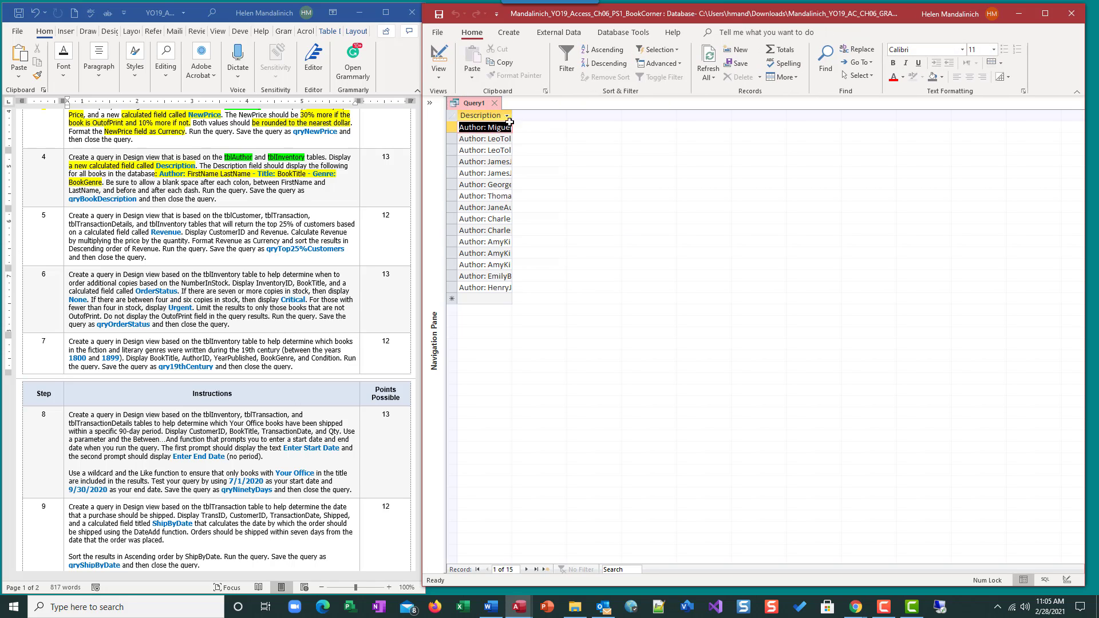
{"action": "left_click", "coordinate": [453, 115]}
{"action": "double_click", "coordinate": [512, 115]}
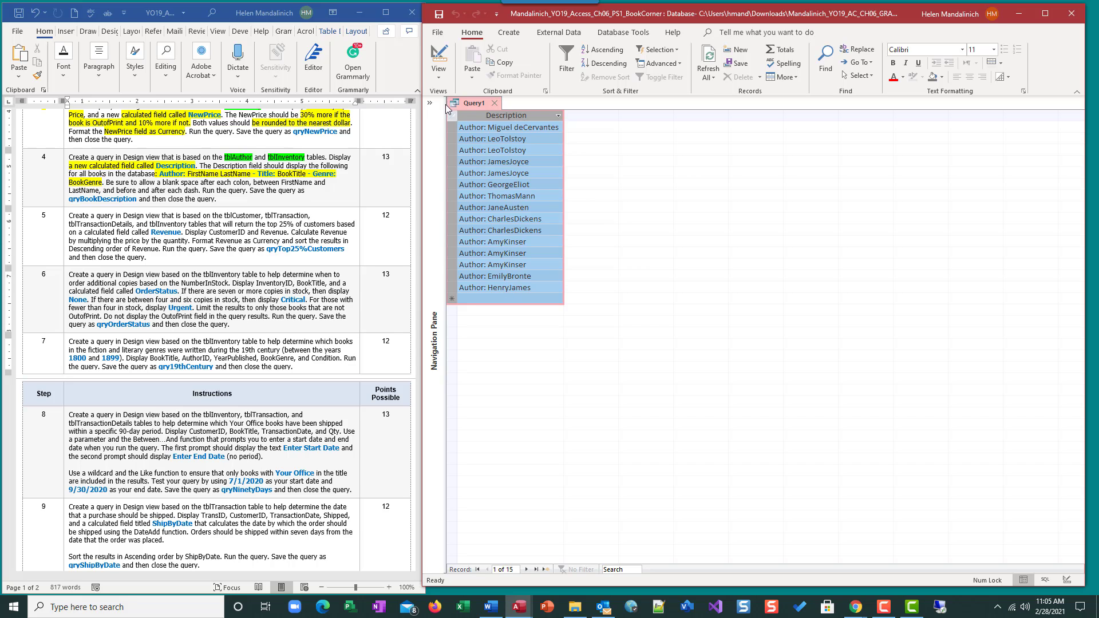
{"action": "left_click", "coordinate": [439, 72]}
{"action": "left_click", "coordinate": [468, 163]}
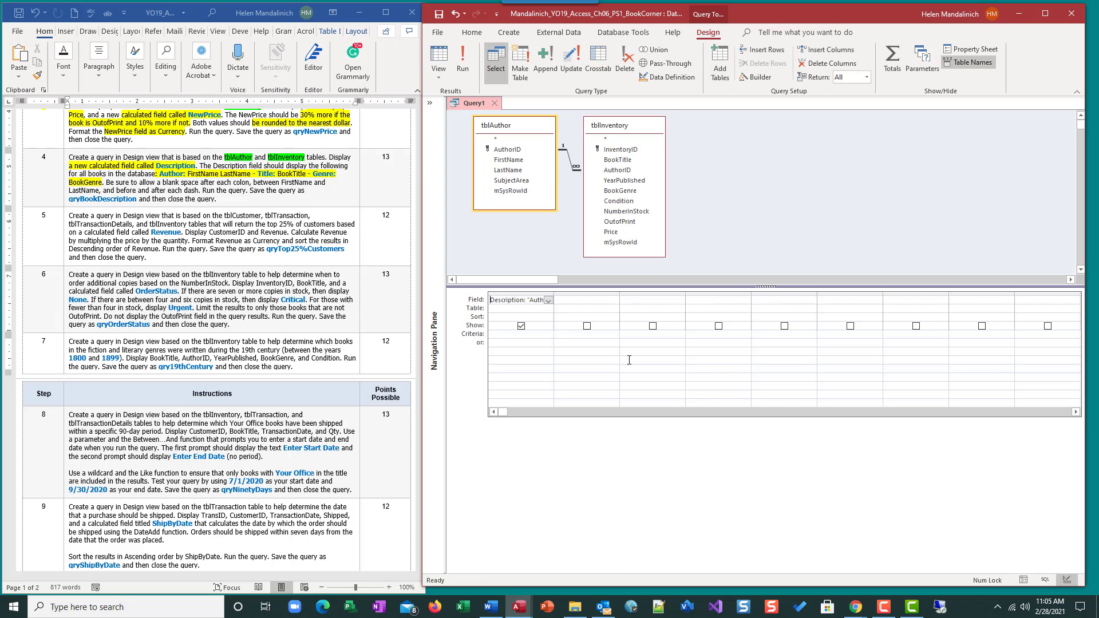
{"action": "right_click", "coordinate": [519, 301]}
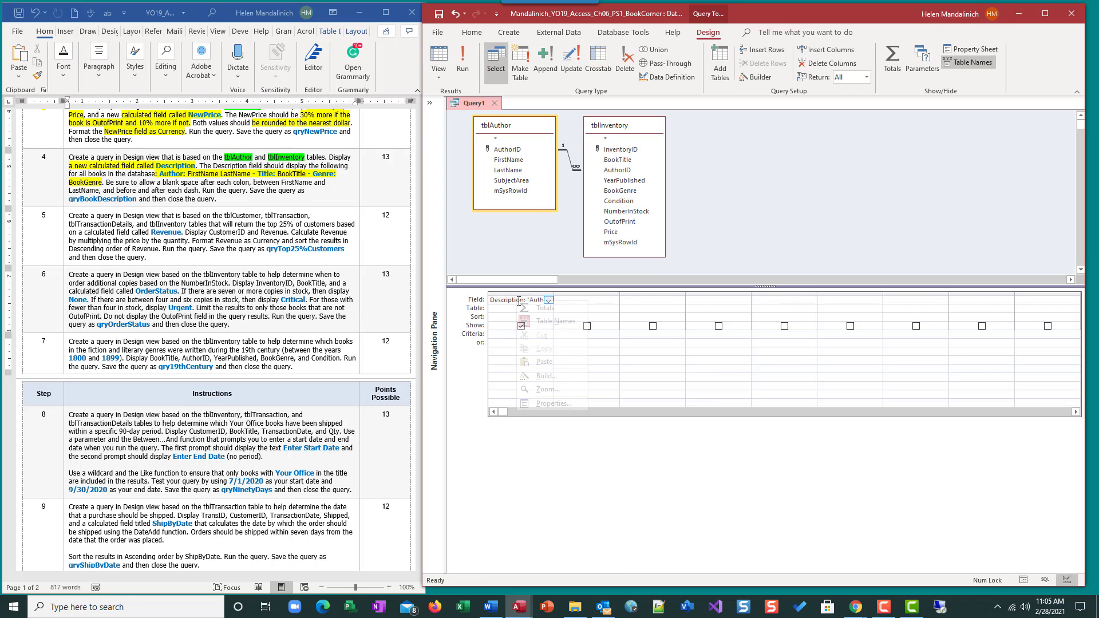
{"action": "left_click", "coordinate": [553, 403]}
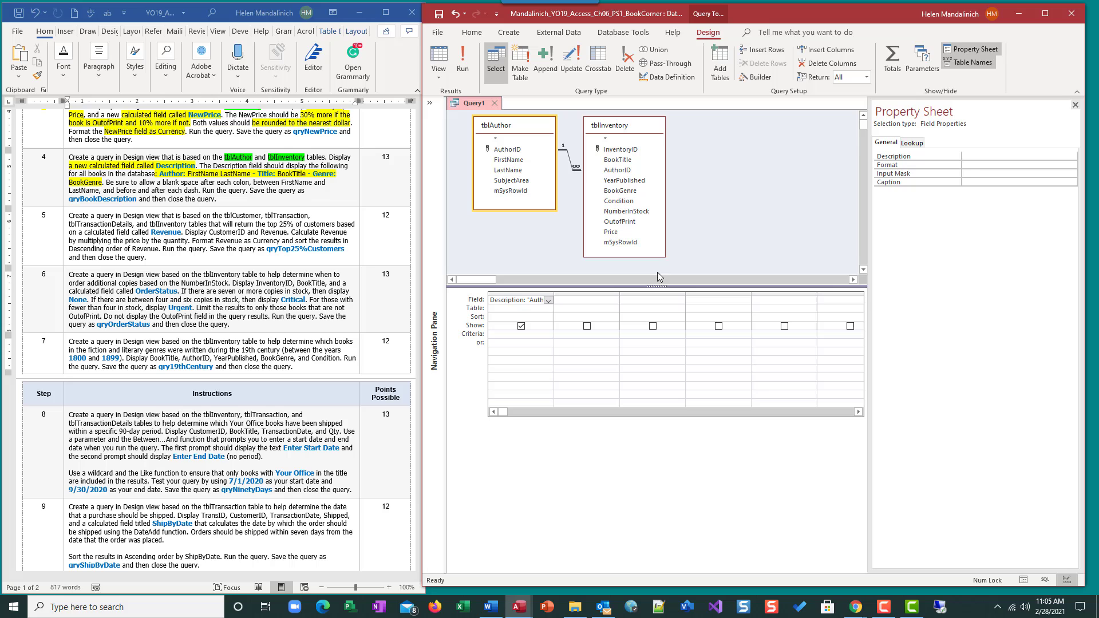
{"action": "left_click", "coordinate": [1076, 105]}
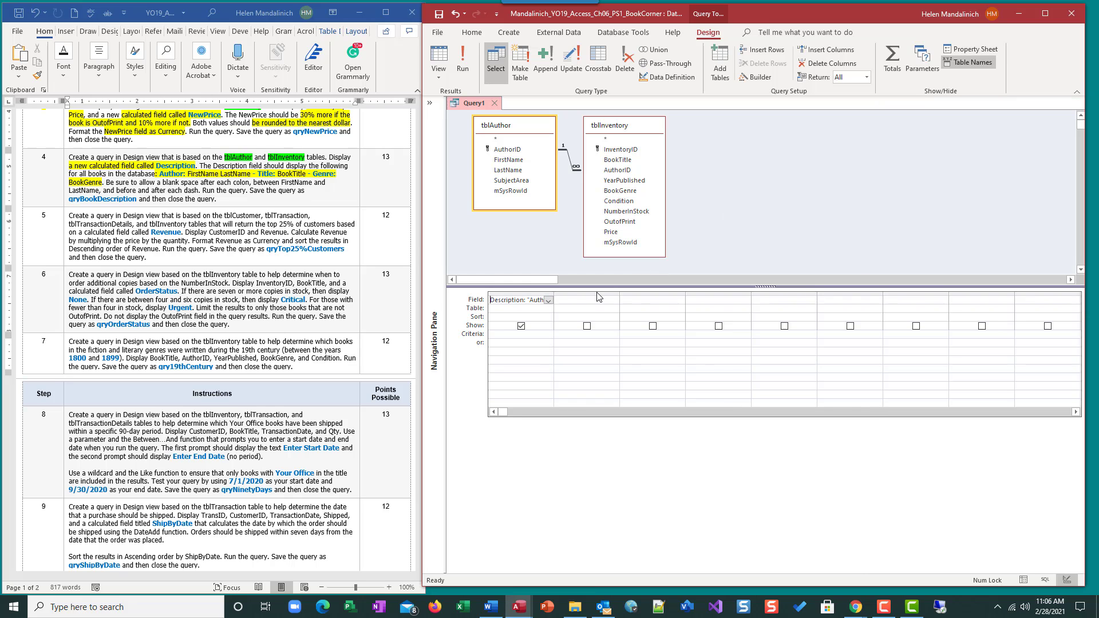
- Insert a blank space, " " &, between [FirstName] and [LastName] in the Description expression
{"action": "right_click", "coordinate": [518, 301]}
{"action": "left_click", "coordinate": [552, 390]}
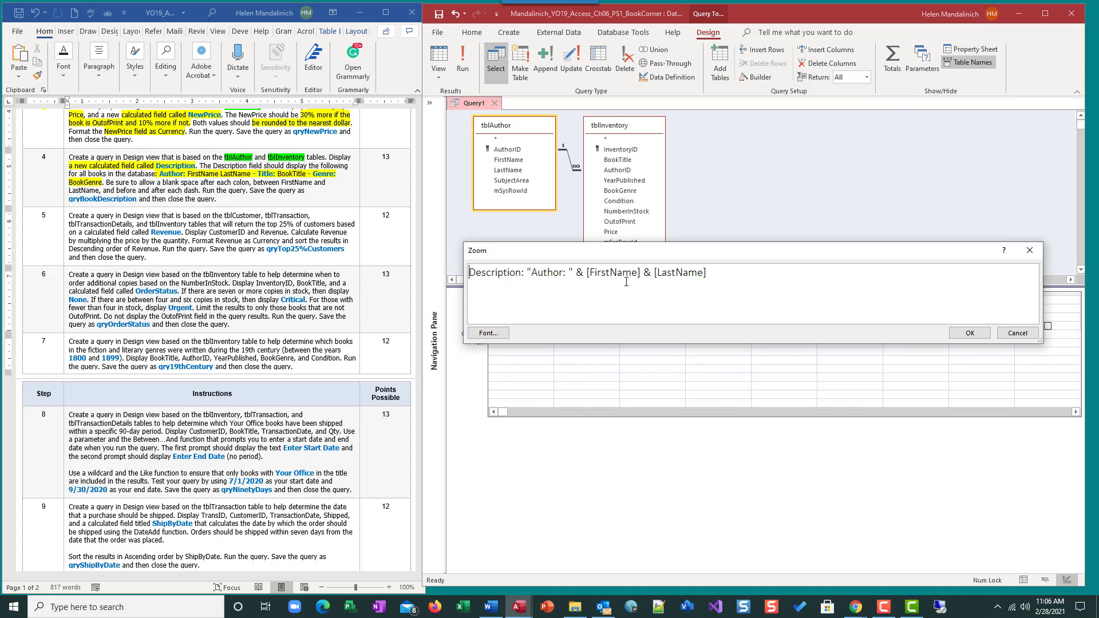
{"action": "type", "text": "\" \" &"}
{"action": "left_click", "coordinate": [661, 273]}
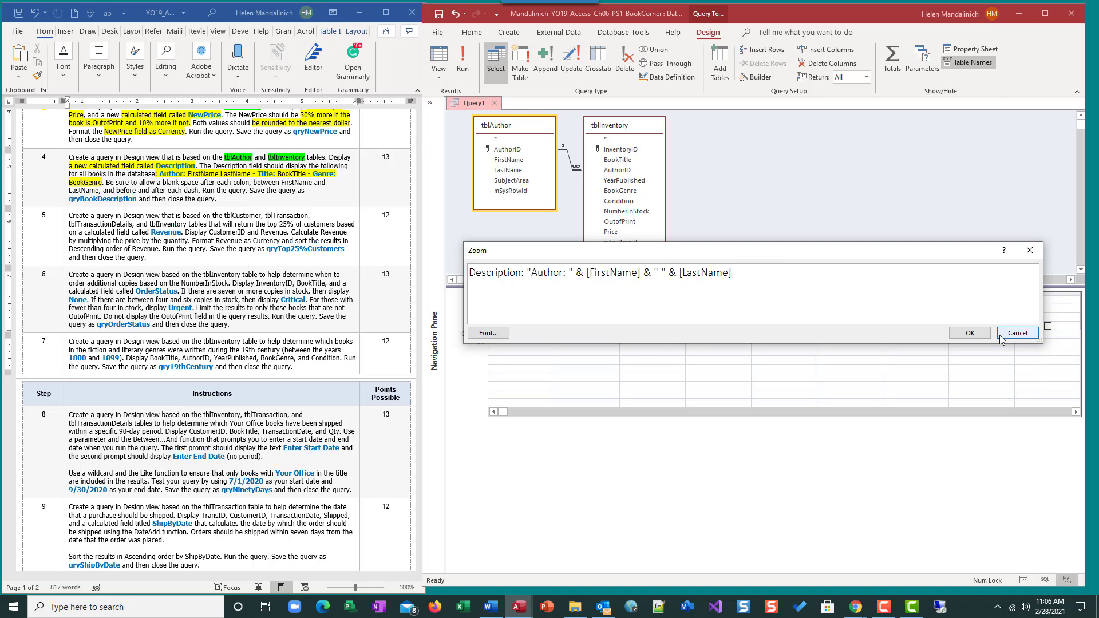
{"action": "left_click", "coordinate": [970, 333]}
- Run the query to check the spacing of the author names and return to Design view
{"action": "left_click", "coordinate": [463, 63]}
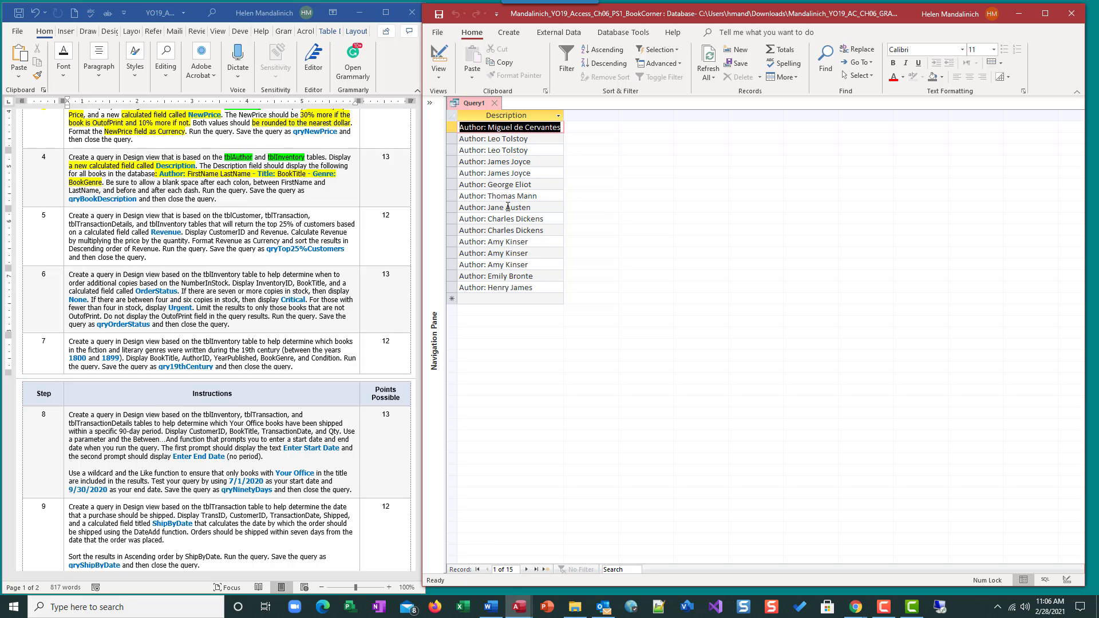
{"action": "left_click", "coordinate": [439, 73]}
{"action": "left_click", "coordinate": [461, 153]}
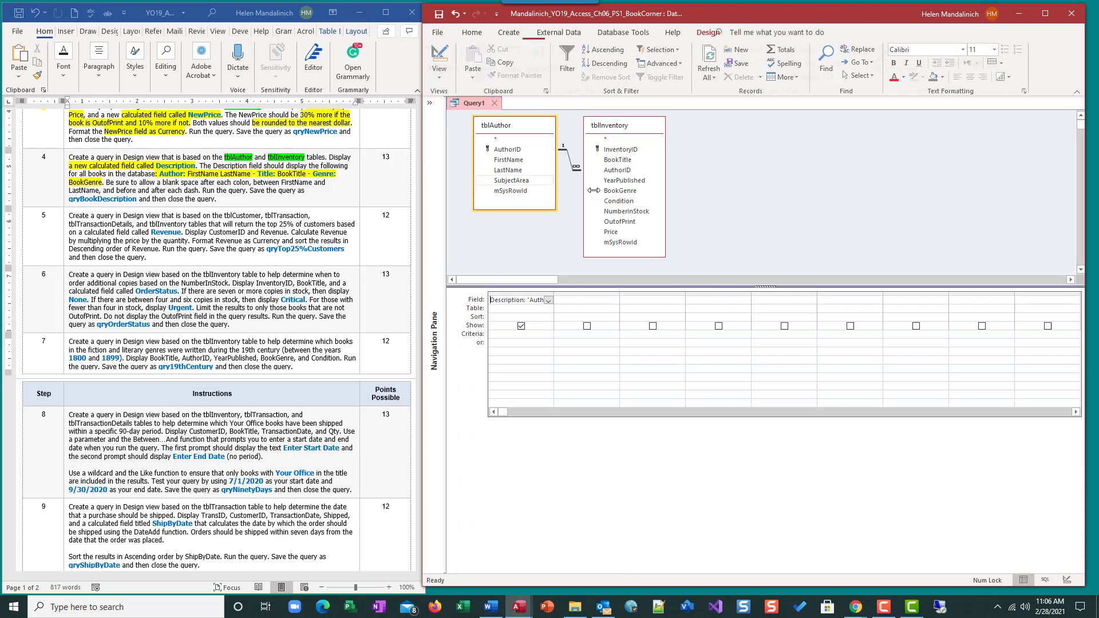
- Append & " - Title: " & [BookTitle] to the end of the Description expression
{"action": "right_click", "coordinate": [508, 316]}
{"action": "left_click", "coordinate": [526, 389]}
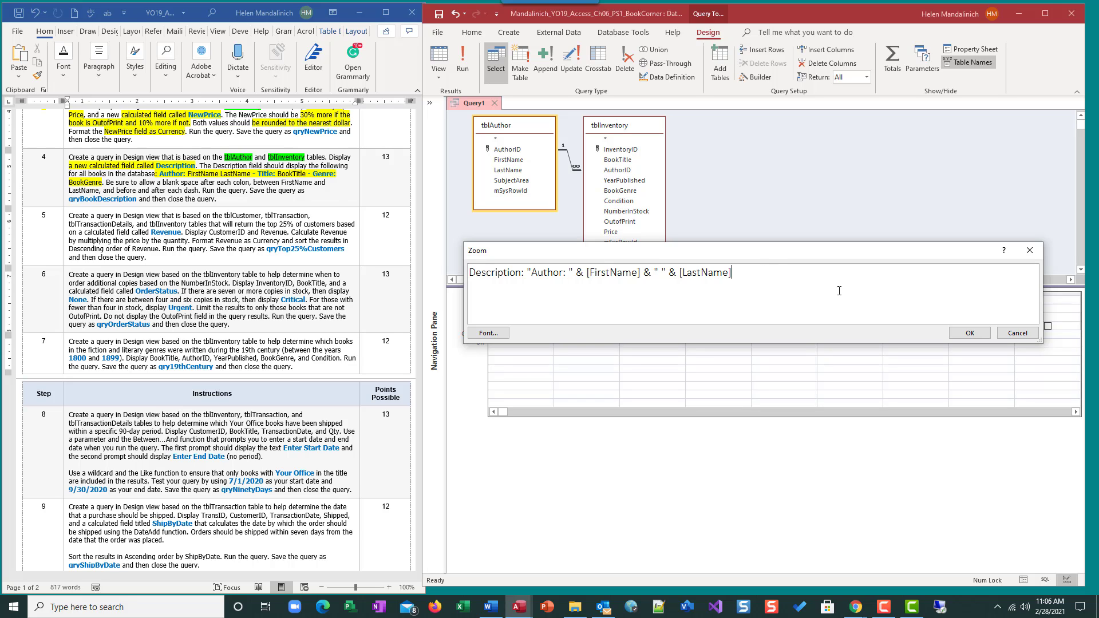
{"action": "type", "text": "&"}
{"action": "type", "text": "\" - Title: \"&"}
{"action": "key", "text": "BackSpace"}
{"action": "type", "text": "& [BookTitle]"}
{"action": "left_click", "coordinate": [970, 333]}
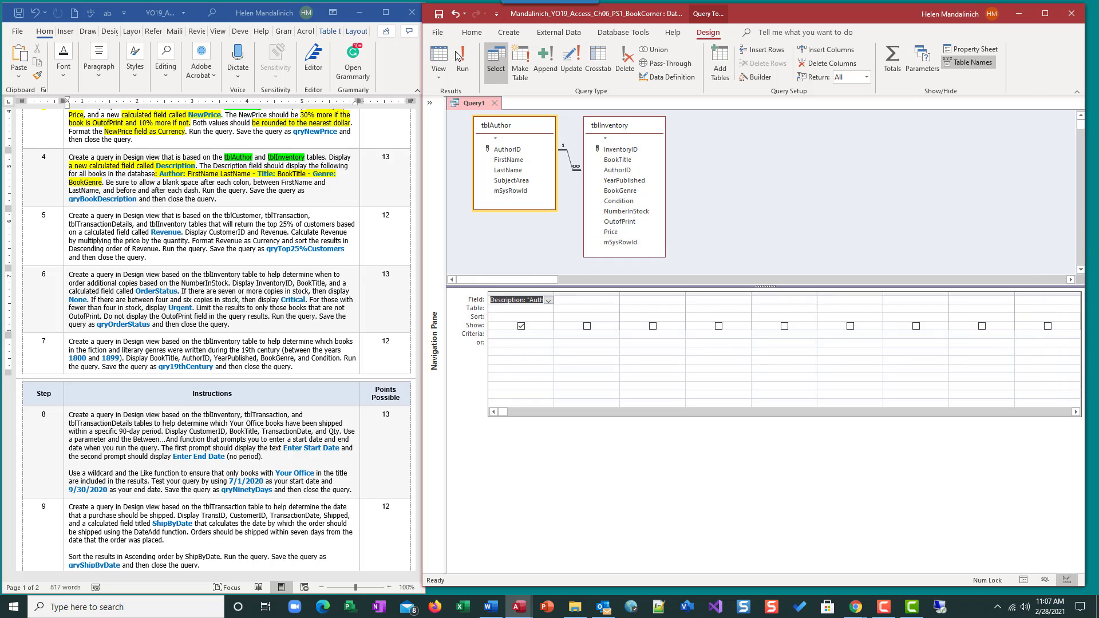
- Run the query with the title part, refit the Description column width, and return to Design view
{"action": "left_click", "coordinate": [461, 57]}
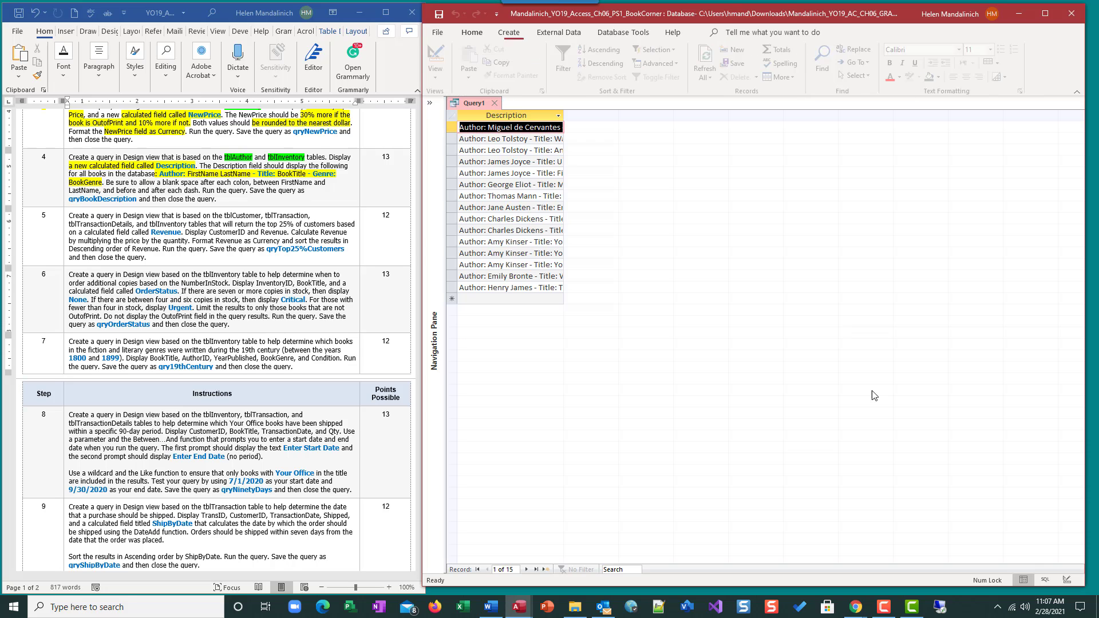
{"action": "left_click", "coordinate": [453, 116]}
{"action": "double_click", "coordinate": [566, 115]}
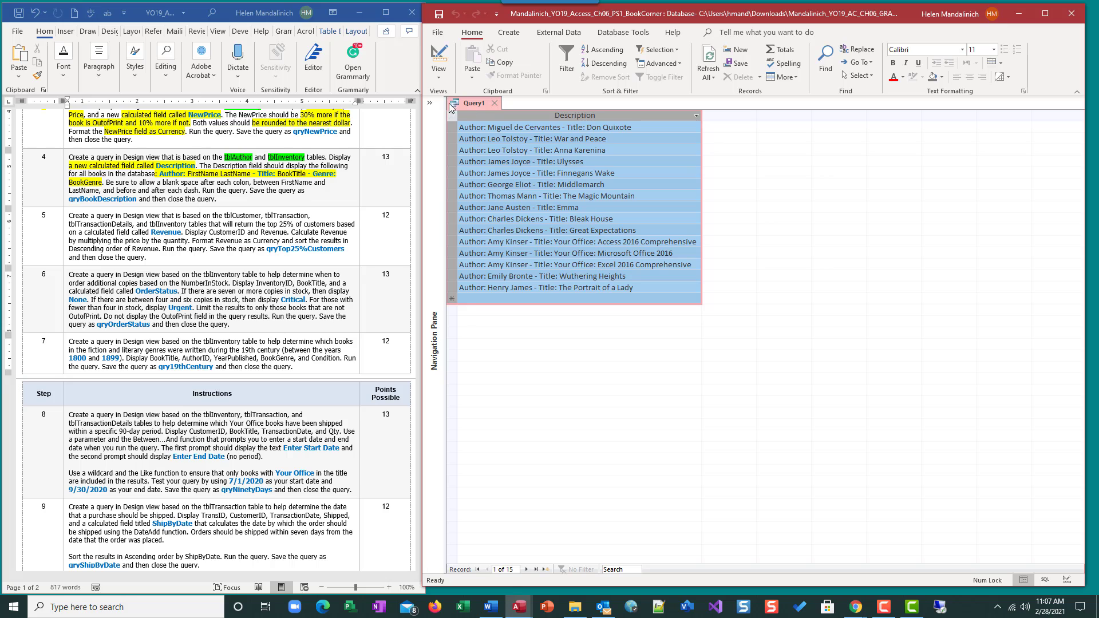
{"action": "left_click", "coordinate": [438, 77]}
{"action": "left_click", "coordinate": [458, 155]}
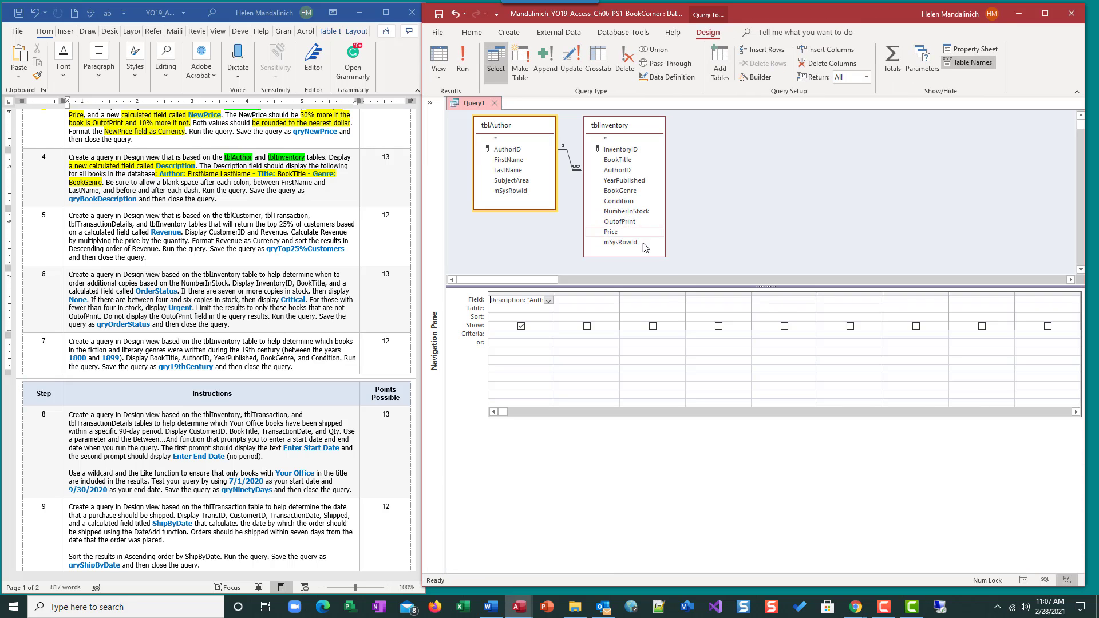
- Append & " - Genre: " & [BookGenre] to the end of the Description expression
{"action": "right_click", "coordinate": [524, 299]}
{"action": "left_click", "coordinate": [554, 387]}
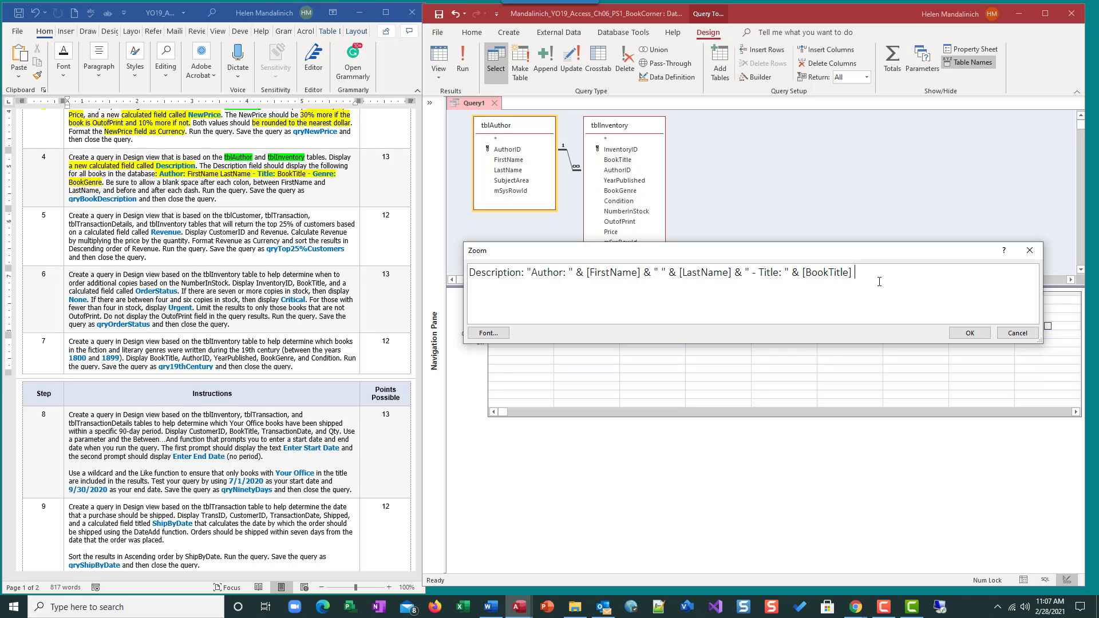
{"action": "type", "text": "&"}
{"action": "type", "text": "\" - Genre: \" & [BookGenre"}
{"action": "left_click", "coordinate": [981, 334]}
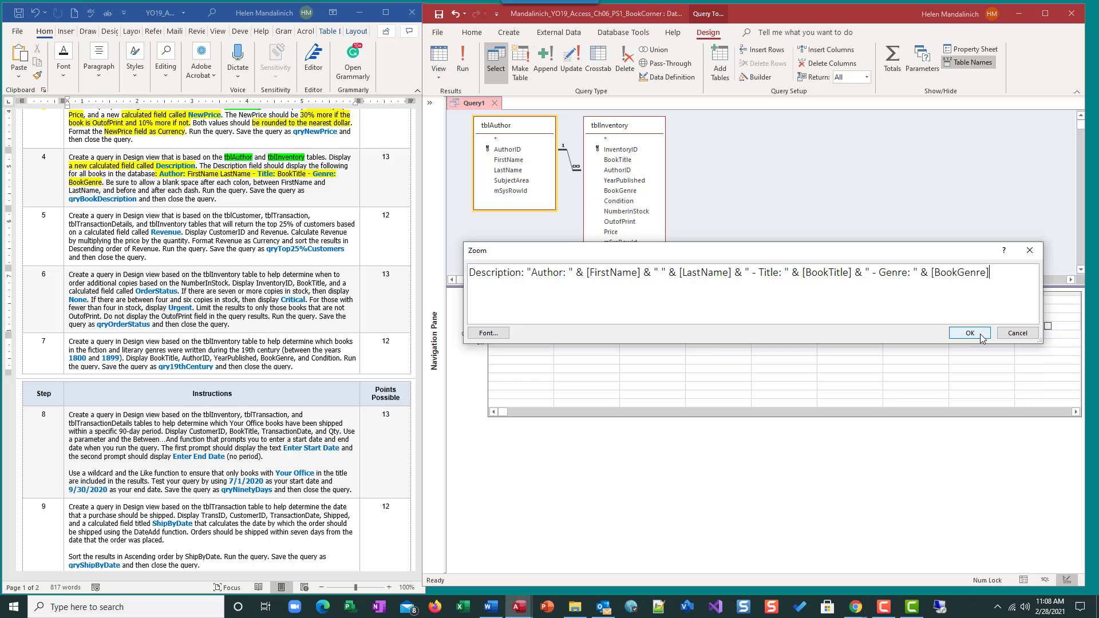
- Run the completed query, widen the Description column to fit the full text, and return to Design view
{"action": "left_click", "coordinate": [462, 60]}
{"action": "left_click", "coordinate": [452, 116]}
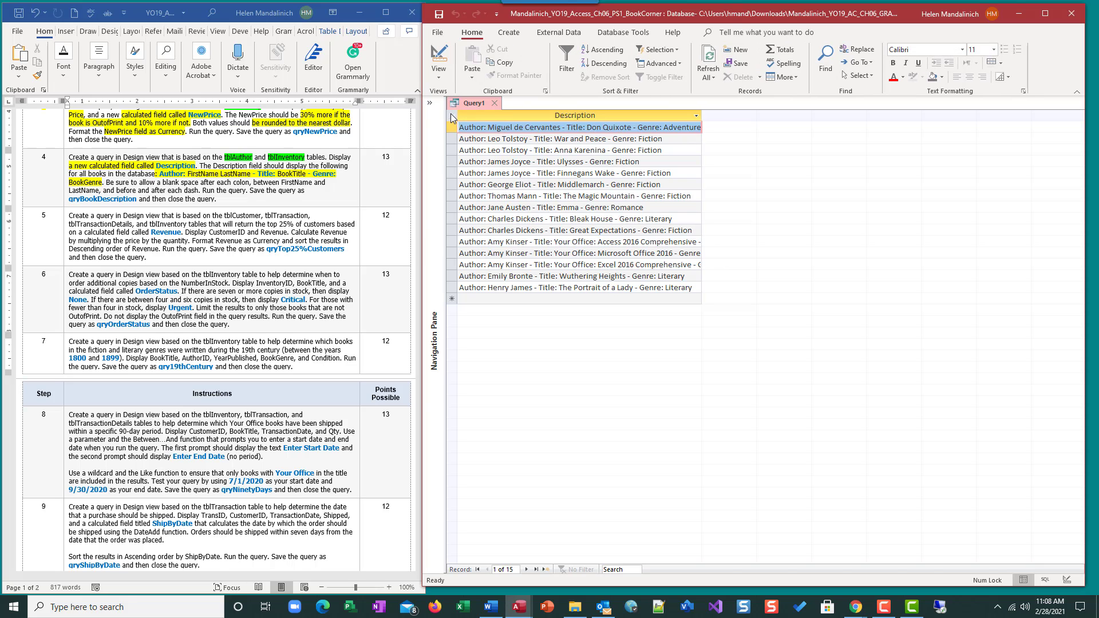
{"action": "double_click", "coordinate": [702, 116]}
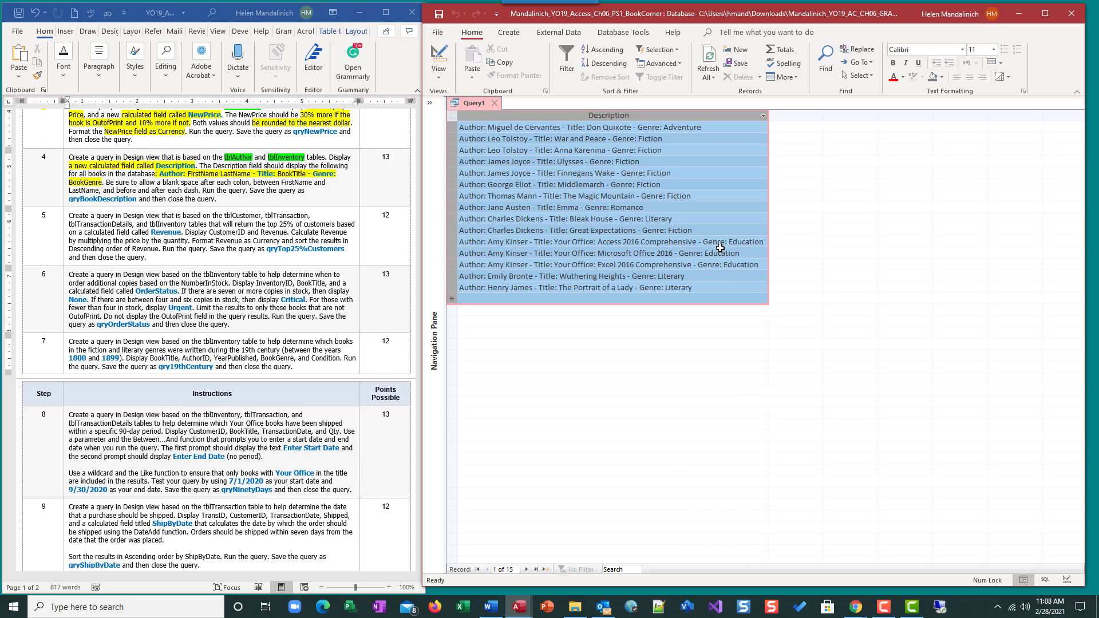
{"action": "left_click", "coordinate": [699, 244]}
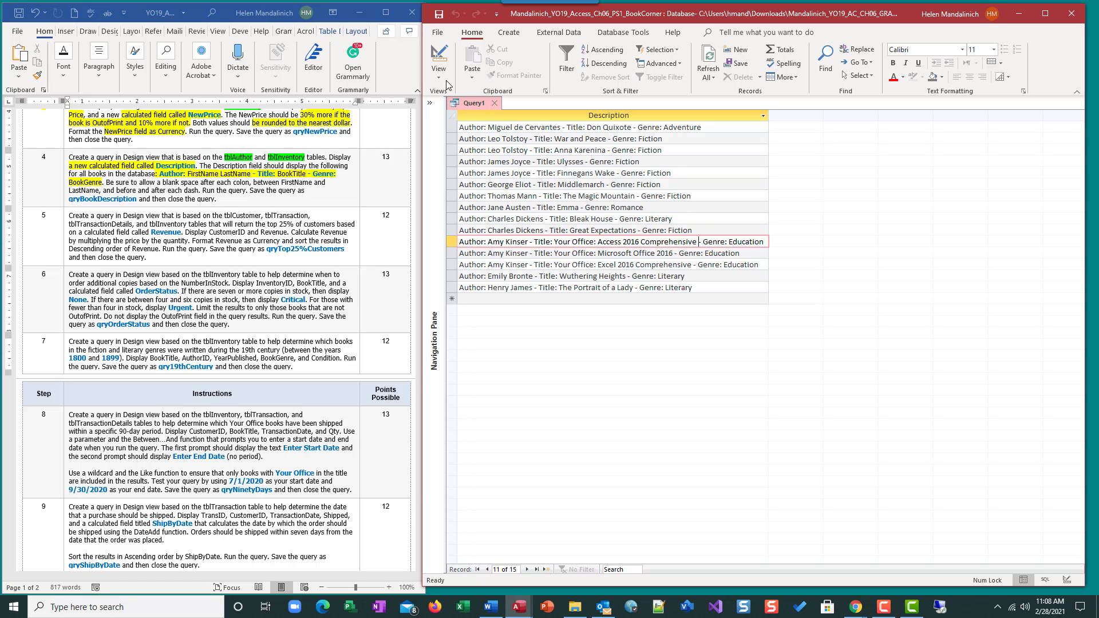
{"action": "left_click", "coordinate": [438, 57]}
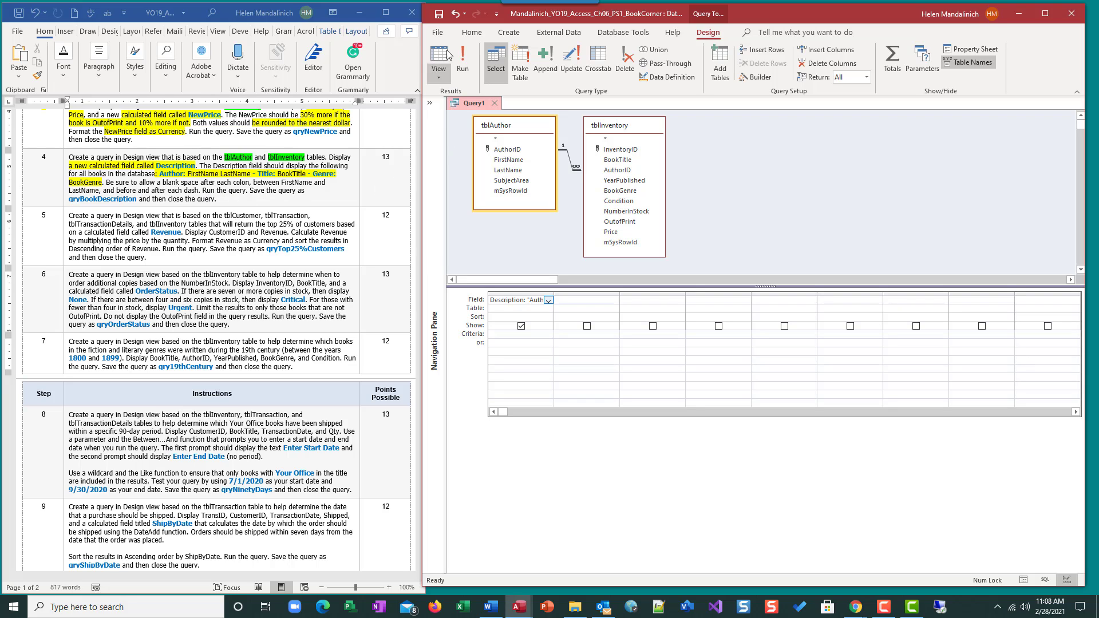
- Save the query as qryBookDescription and close it
{"action": "left_click", "coordinate": [439, 14]}
{"action": "type", "text": "qr"}
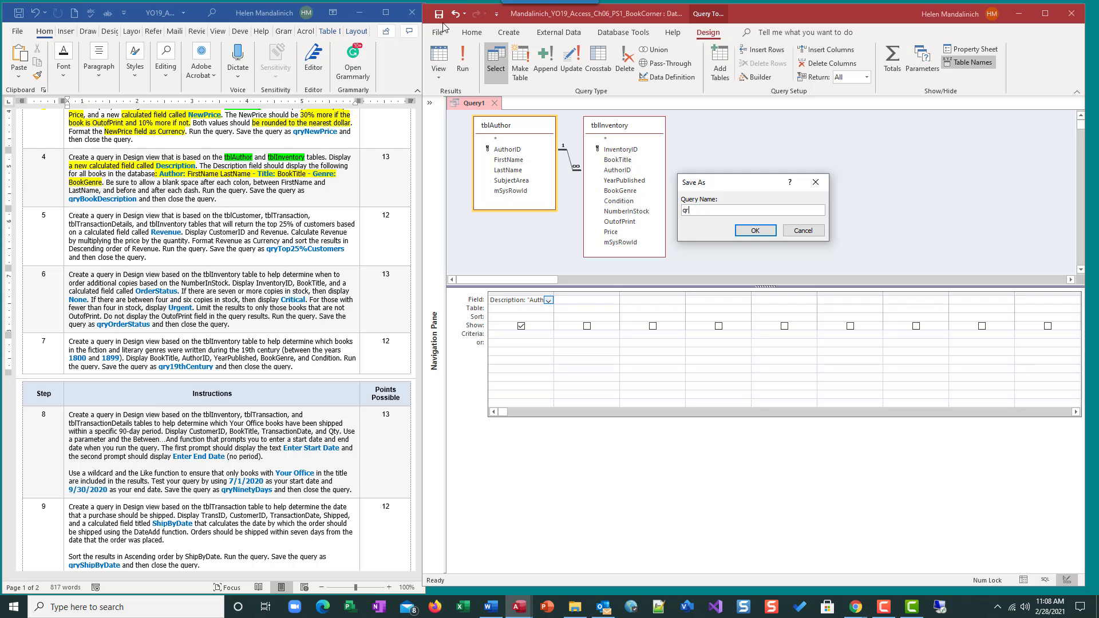
{"action": "type", "text": "yBookDescription"}
{"action": "left_click", "coordinate": [755, 230]}
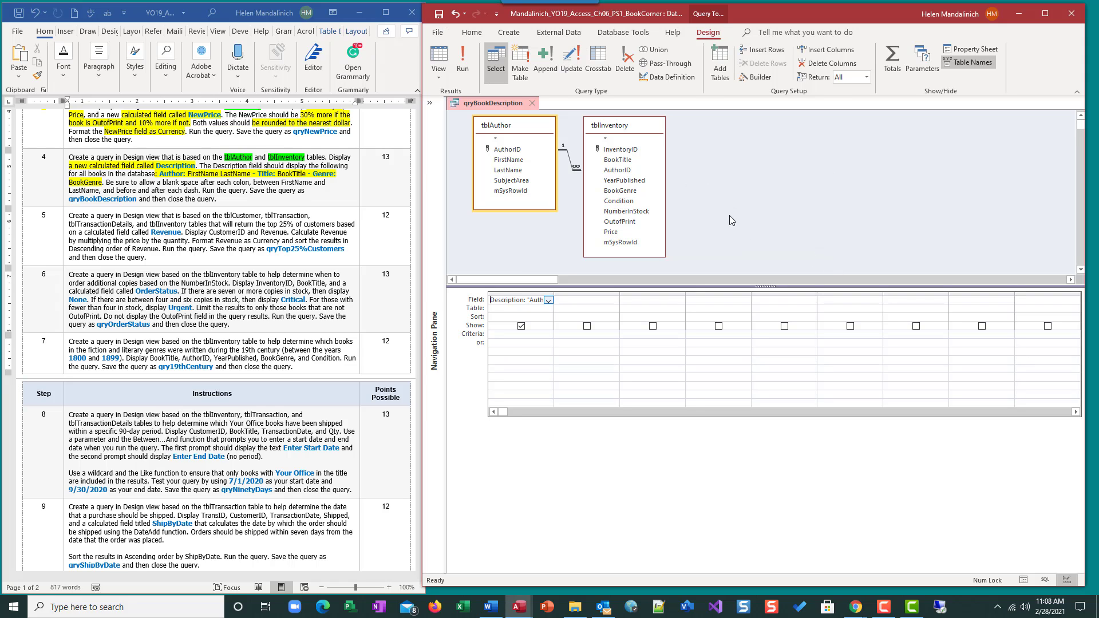
{"action": "left_click", "coordinate": [533, 106]}
- Switch to the Word instructions and highlight the step number 4 in yellow
{"action": "left_click", "coordinate": [38, 150]}
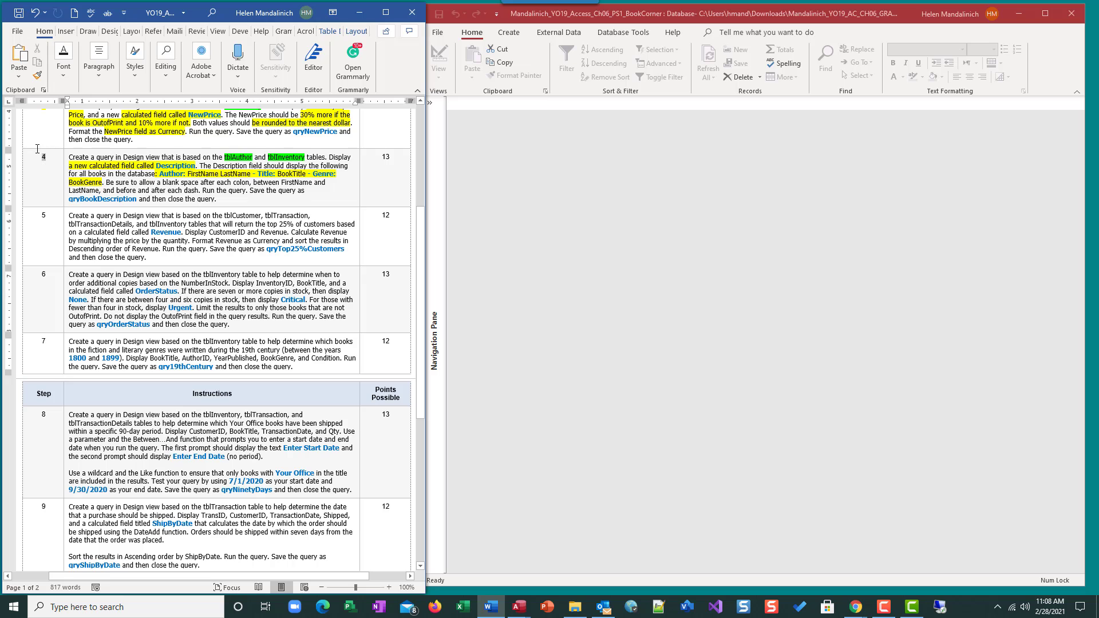
{"action": "left_click", "coordinate": [93, 139]}
{"action": "scroll", "coordinate": [195, 304], "scroll_direction": "down", "scroll_amount": 1}
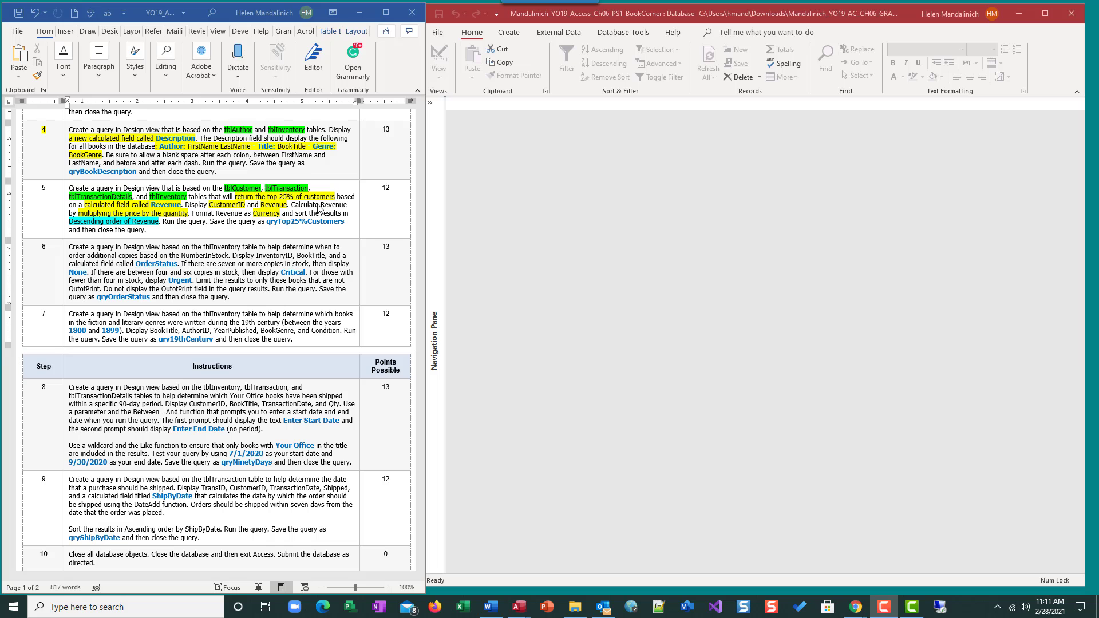
- Switch to Access and create a query in Design view with tblCustomer, tblTransaction, tblTransactionDetails and tblInventory
{"action": "left_click", "coordinate": [503, 31]}
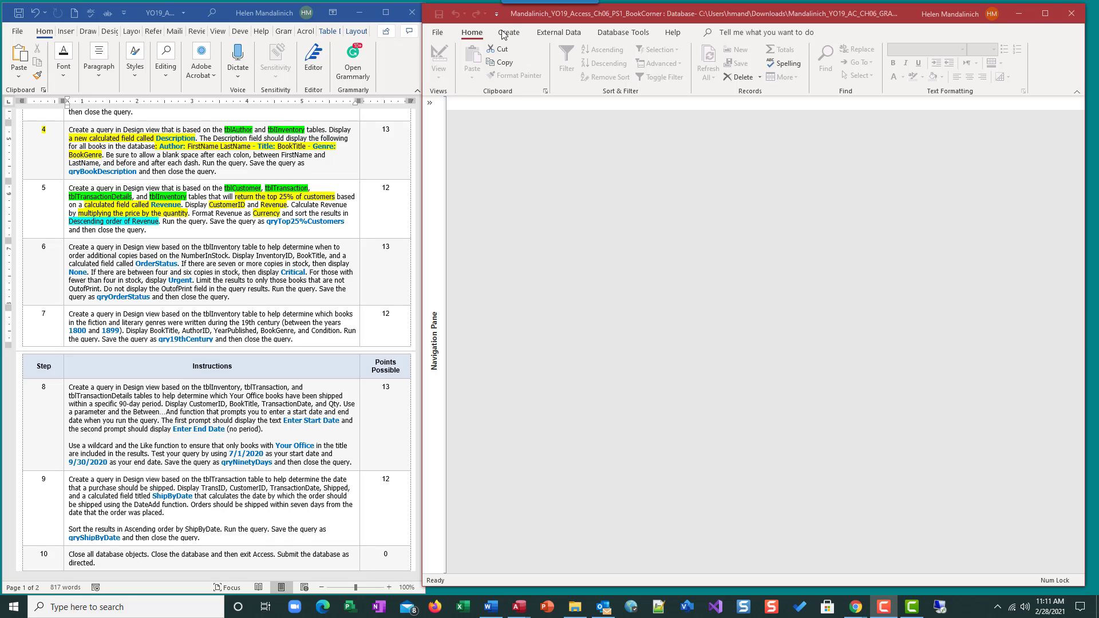
{"action": "left_click", "coordinate": [503, 33]}
{"action": "left_click", "coordinate": [603, 62]}
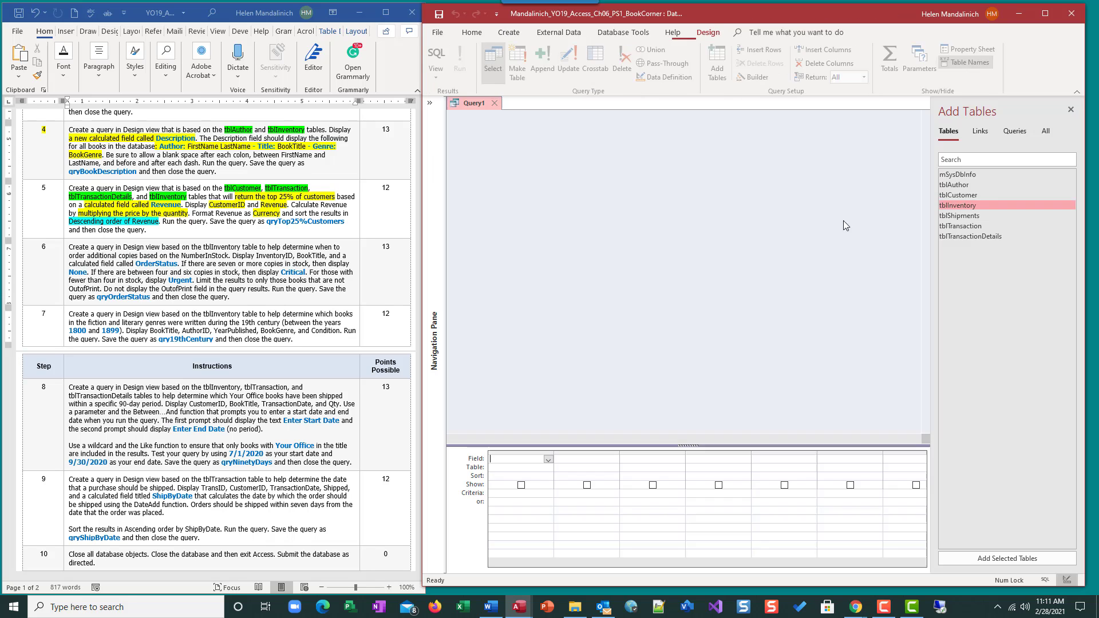
{"action": "double_click", "coordinate": [980, 194]}
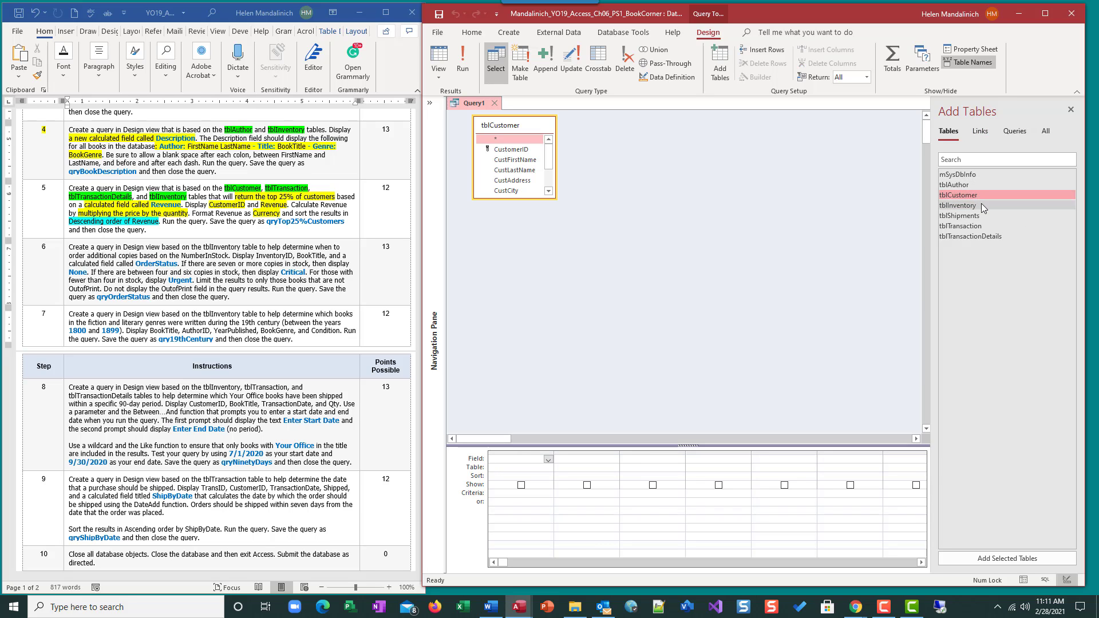
{"action": "left_click", "coordinate": [985, 227]}
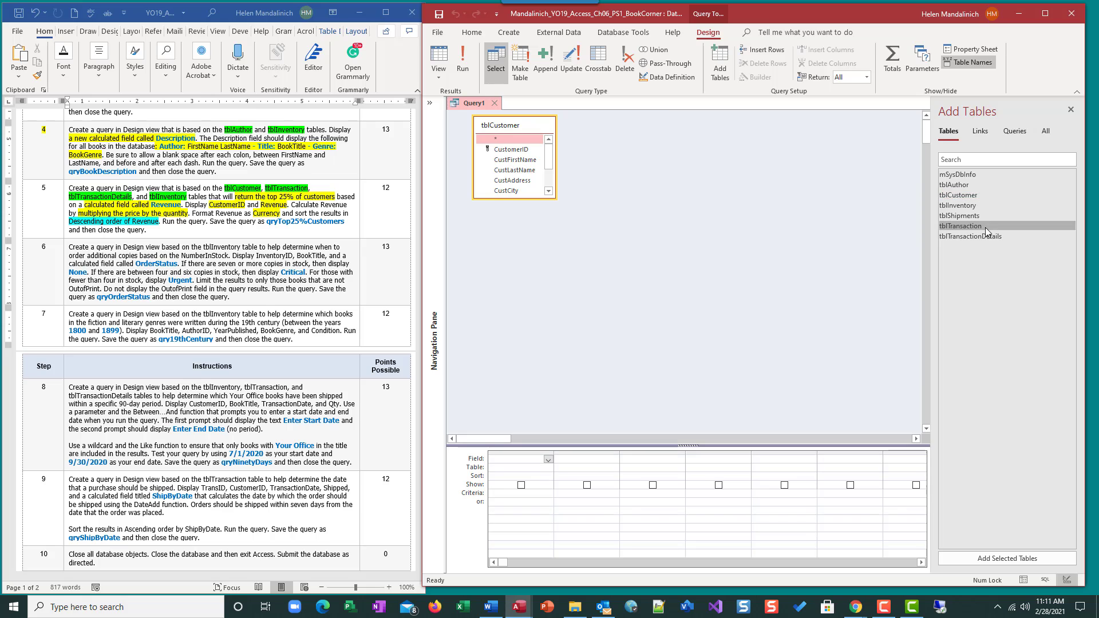
{"action": "double_click", "coordinate": [984, 228]}
{"action": "double_click", "coordinate": [985, 236]}
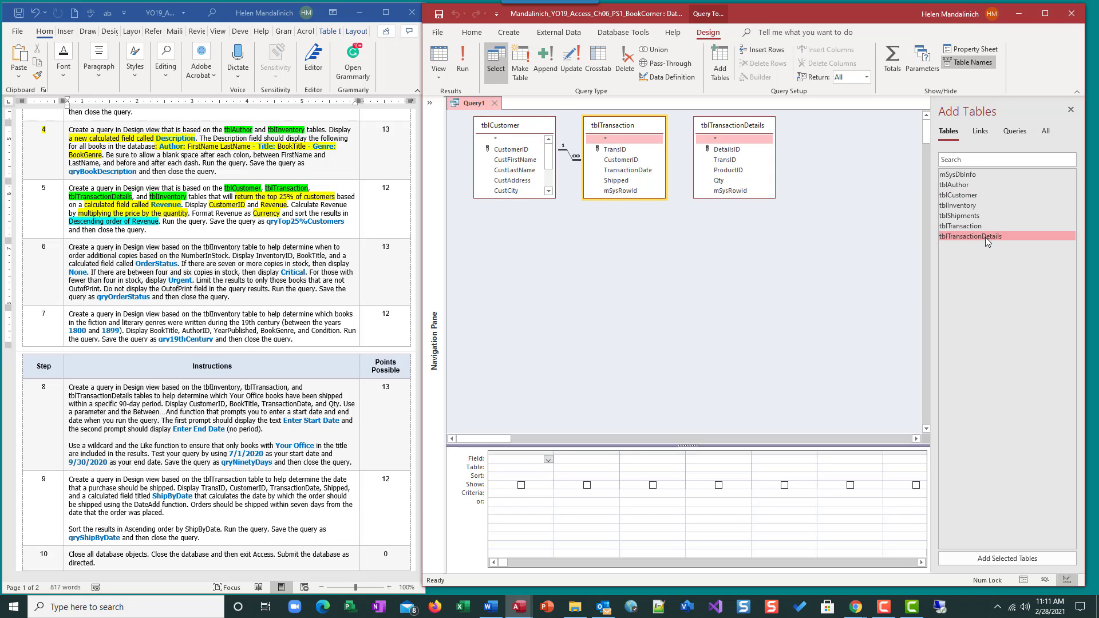
{"action": "double_click", "coordinate": [992, 206]}
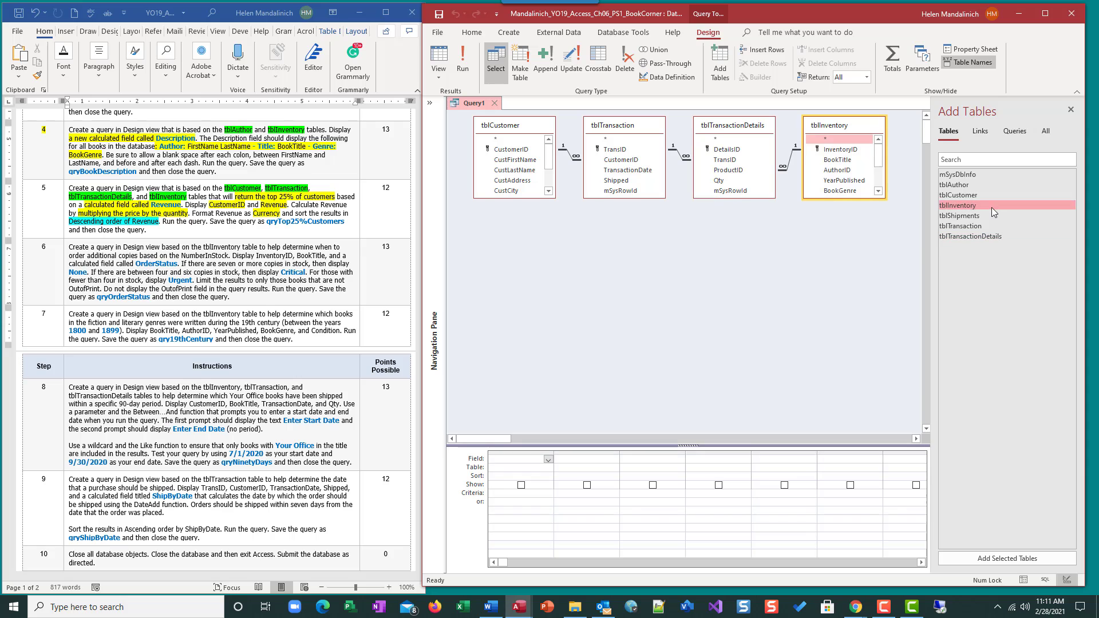
{"action": "left_click", "coordinate": [1071, 110]}
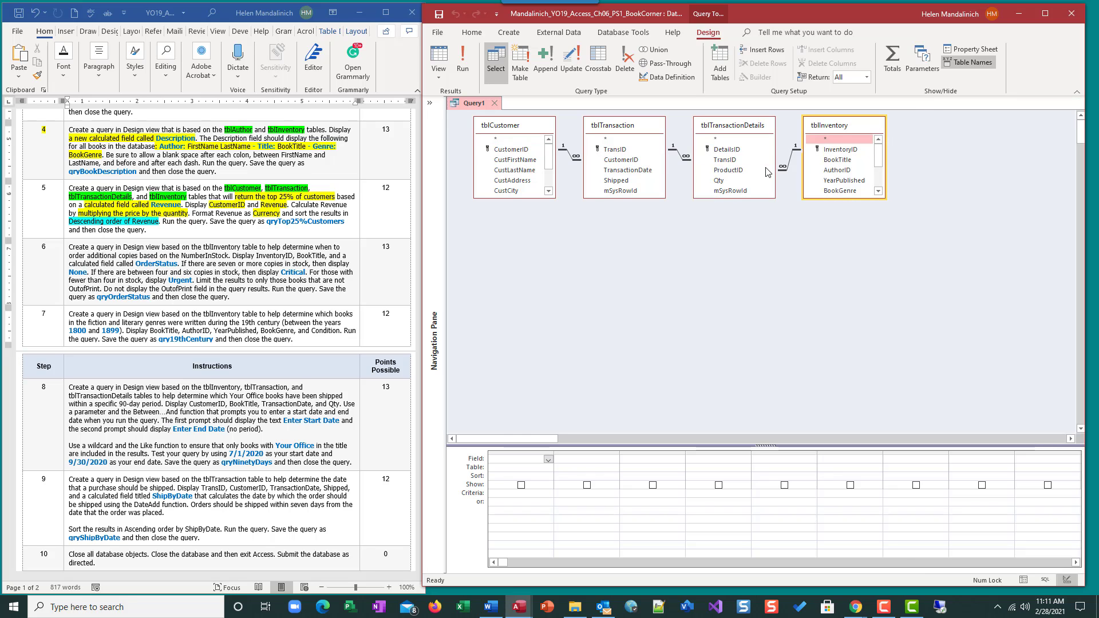
- Lengthen the four table field lists to show all their fields, and enlarge the design grid area
{"action": "left_click_drag", "start_coordinate": [853, 200], "coordinate": [854, 263]}
{"action": "left_click_drag", "start_coordinate": [719, 199], "coordinate": [720, 234]}
{"action": "left_click_drag", "start_coordinate": [613, 198], "coordinate": [613, 243]}
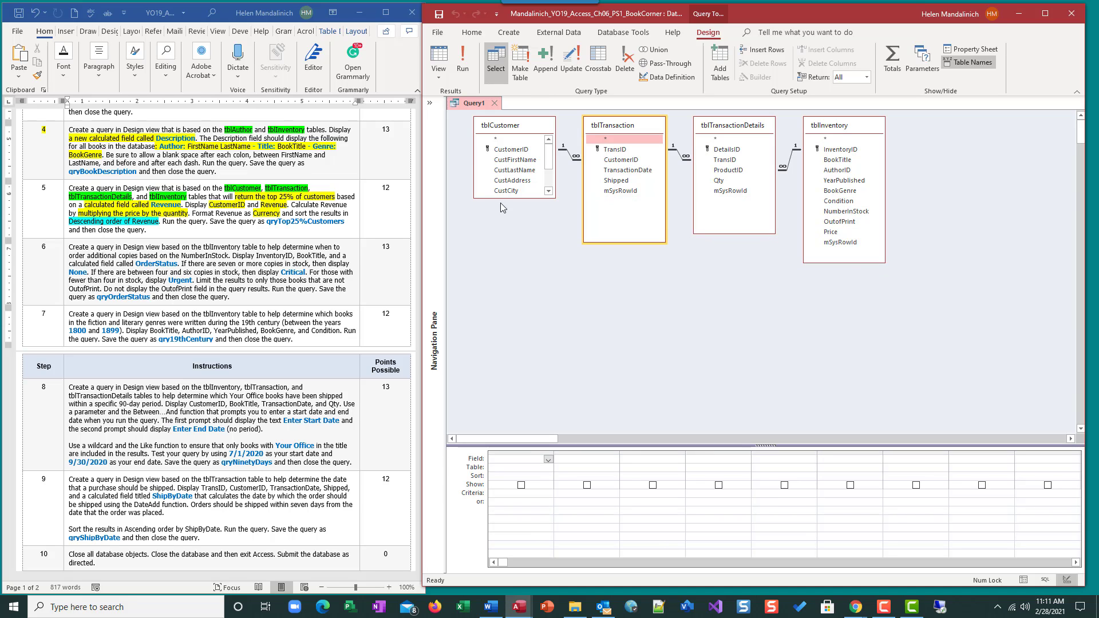
{"action": "left_click_drag", "start_coordinate": [504, 198], "coordinate": [505, 255]}
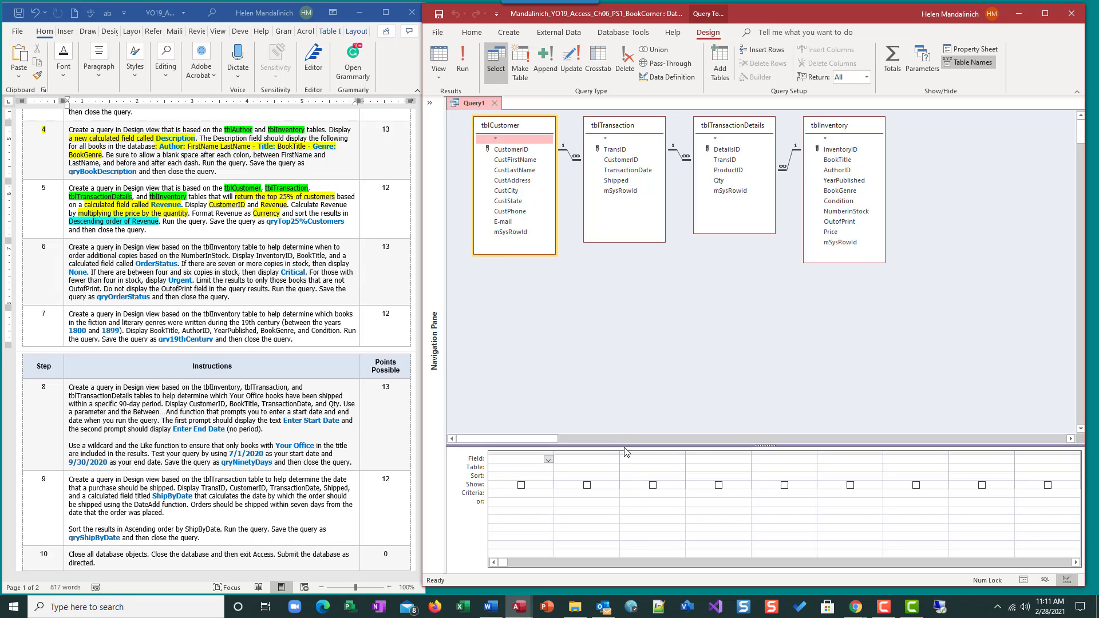
{"action": "left_click", "coordinate": [624, 442]}
{"action": "left_click_drag", "start_coordinate": [593, 442], "coordinate": [567, 300]}
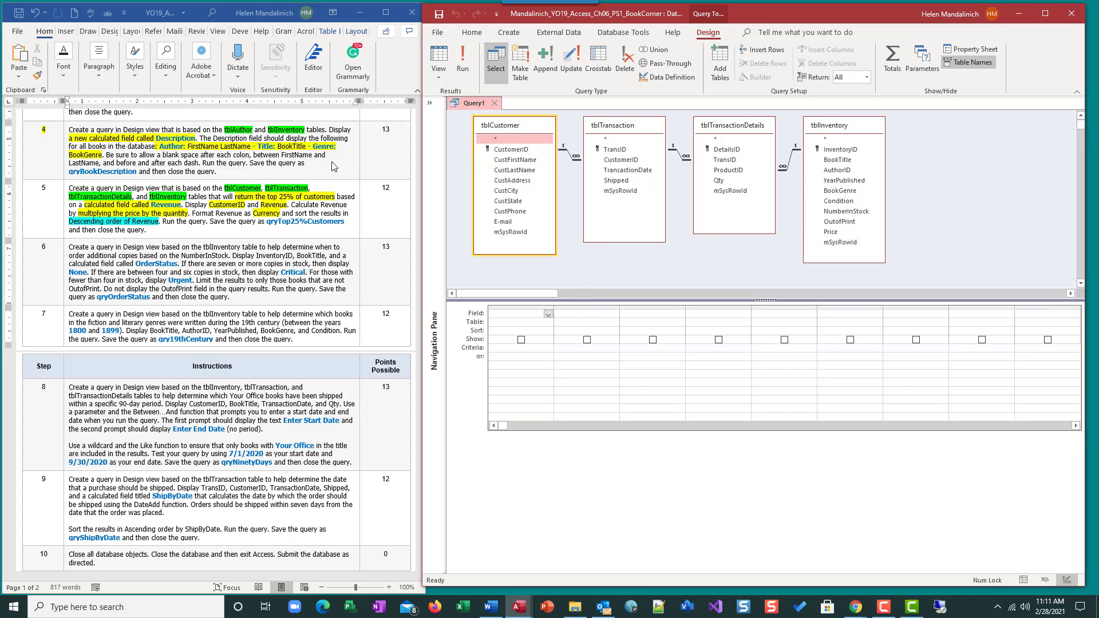
- Add CustomerID from tblCustomer to the grid, followed by the calculated field Revenue: [Price]*[Qty]
{"action": "double_click", "coordinate": [516, 152]}
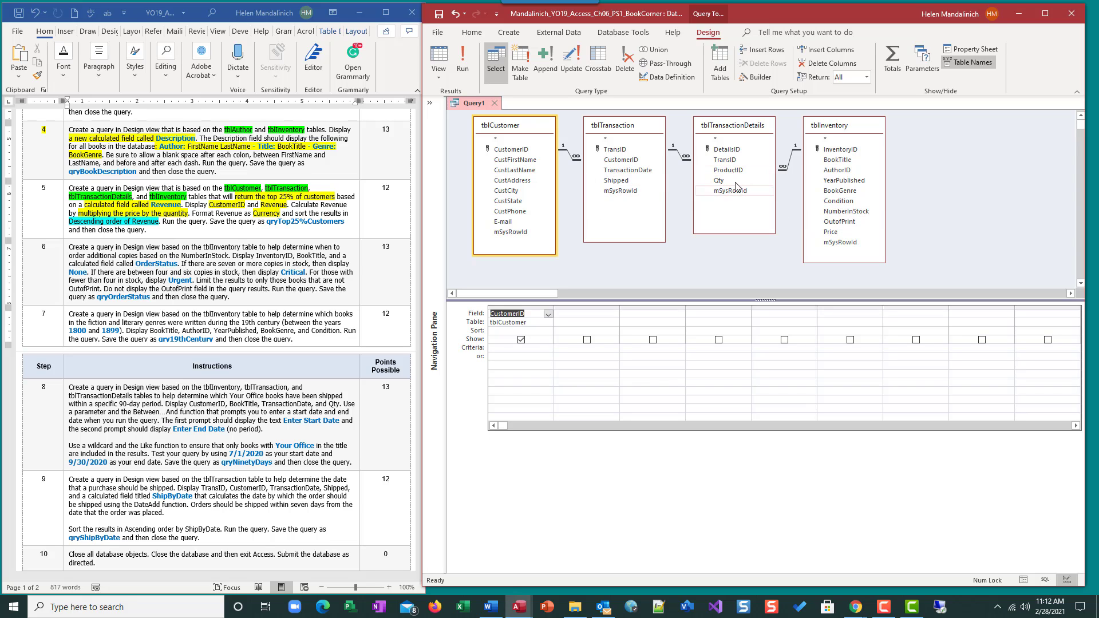
{"action": "left_click", "coordinate": [572, 313]}
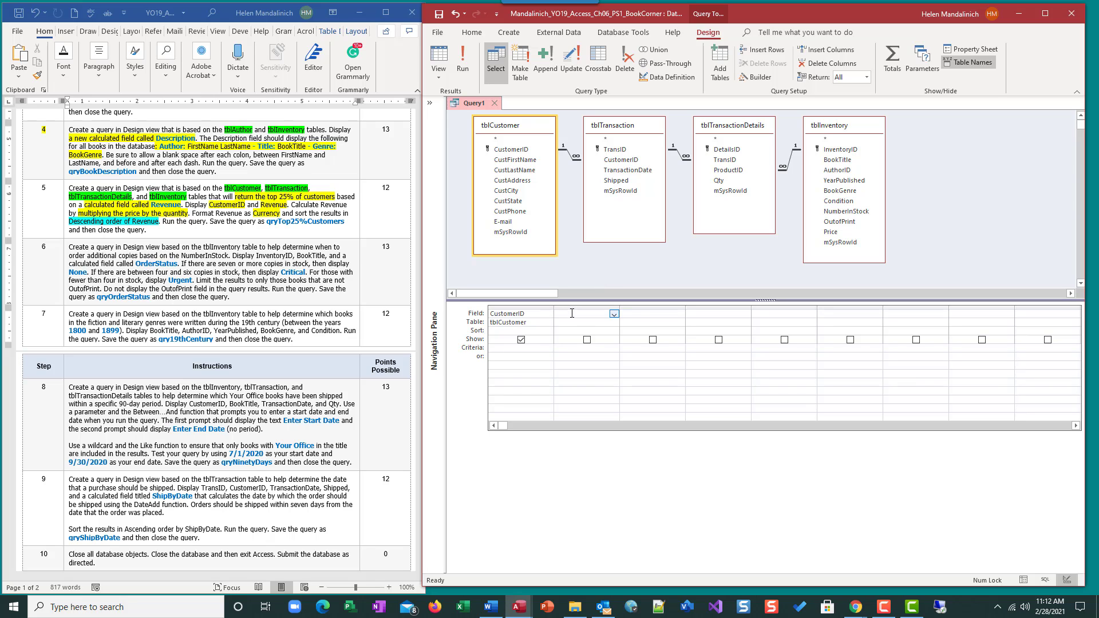
{"action": "right_click", "coordinate": [574, 316]}
{"action": "left_click", "coordinate": [617, 404]}
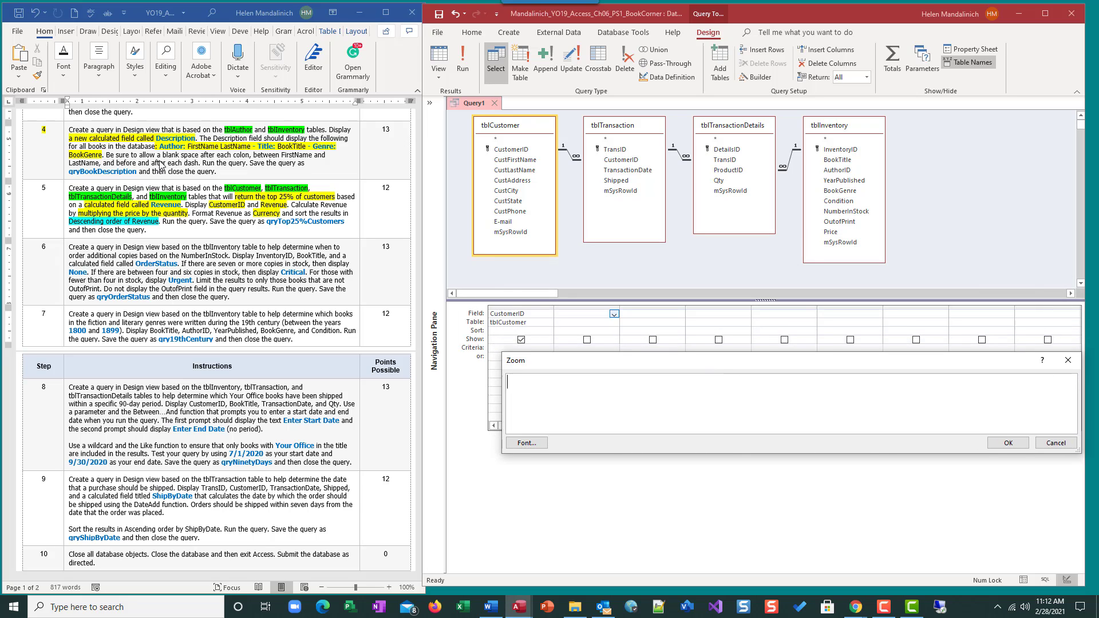
{"action": "type", "text": "Ren"}
{"action": "key", "text": "BackSpace"}
{"action": "type", "text": "venue"}
{"action": "type", "text": ":"}
{"action": "type", "text": "[Pi"}
{"action": "type", "text": "ice]"}
{"action": "type", "text": " * "}
{"action": "type", "text": "[Quantir"}
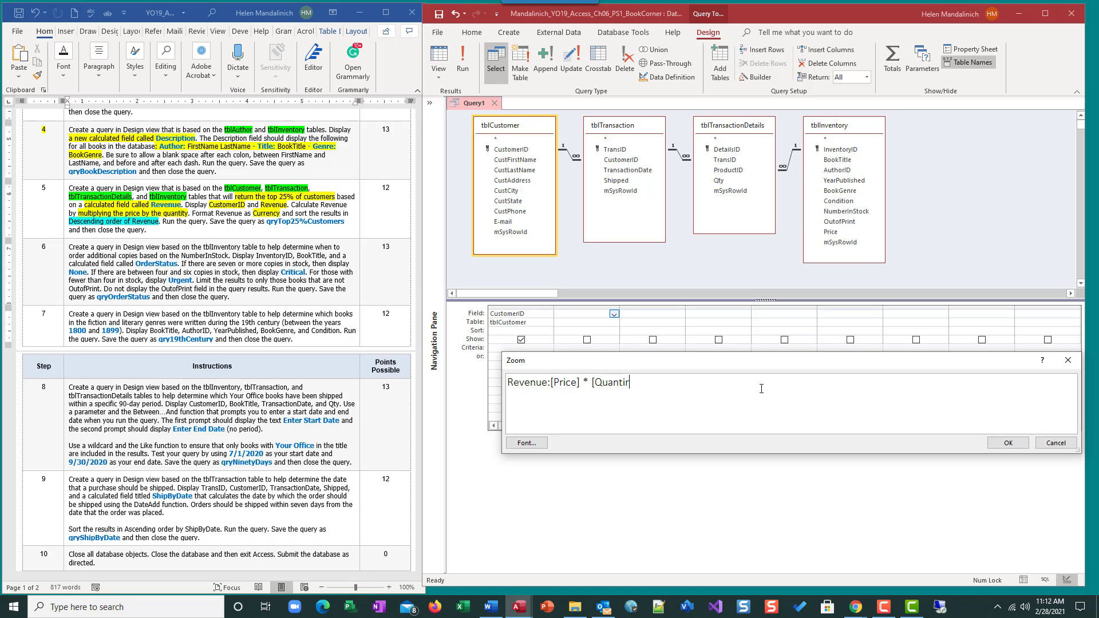
{"action": "key", "text": "BackSpace"}
{"action": "type", "text": "ty]"}
{"action": "left_click_drag", "start_coordinate": [634, 382], "coordinate": [602, 381]}
{"action": "type", "text": "ty"}
{"action": "left_click", "coordinate": [1009, 443]}
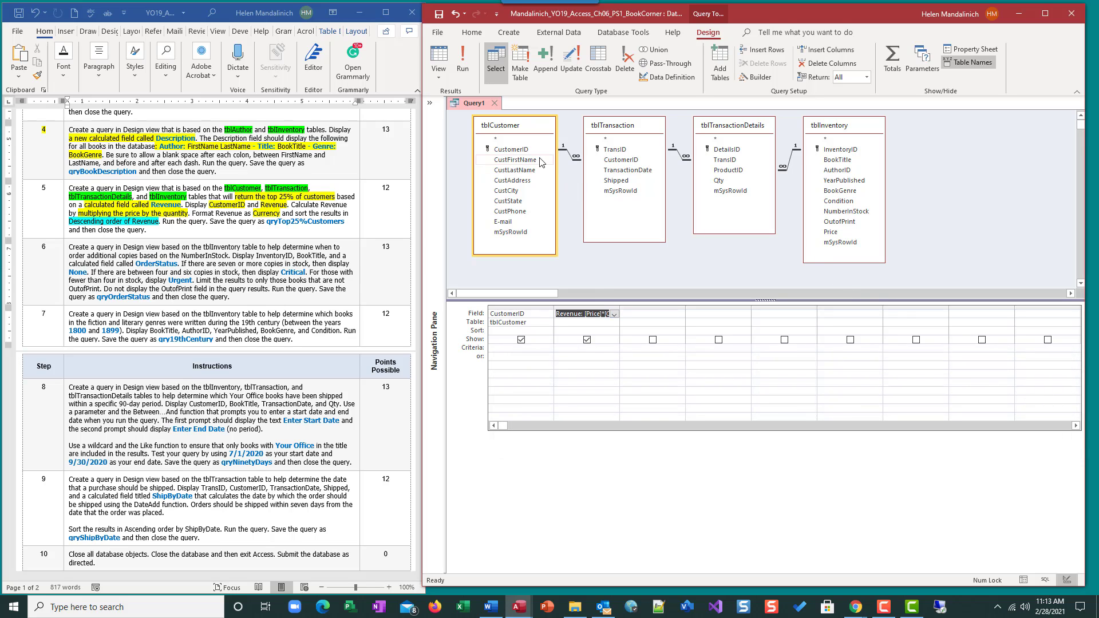
- Run the query to view the Revenue values per customer, and return to Design view
{"action": "left_click", "coordinate": [463, 60]}
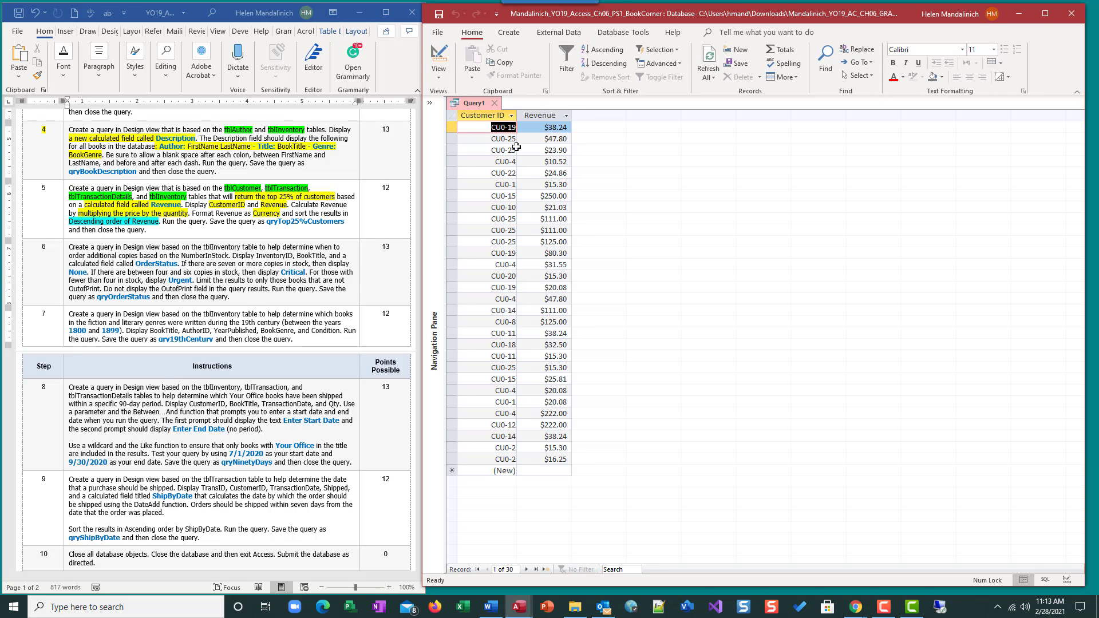
{"action": "left_click", "coordinate": [436, 54]}
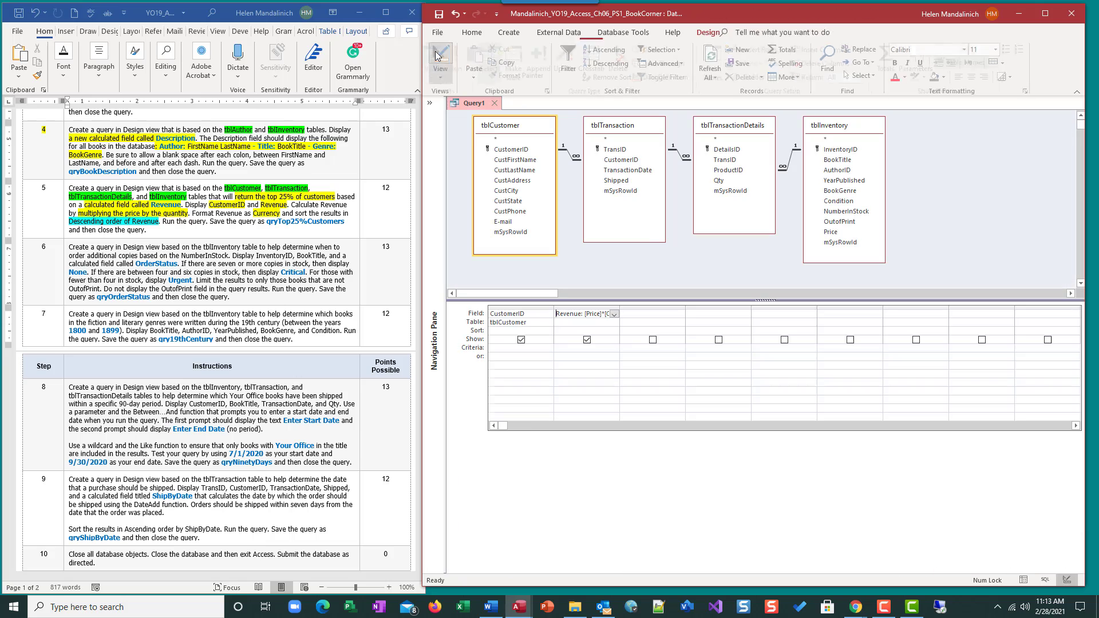
- Add Qty from tblTransactionDetails and Price from tblInventory, run the query to check the Revenue calculation, and return to Design view
{"action": "left_click", "coordinate": [731, 182]}
{"action": "double_click", "coordinate": [731, 182]}
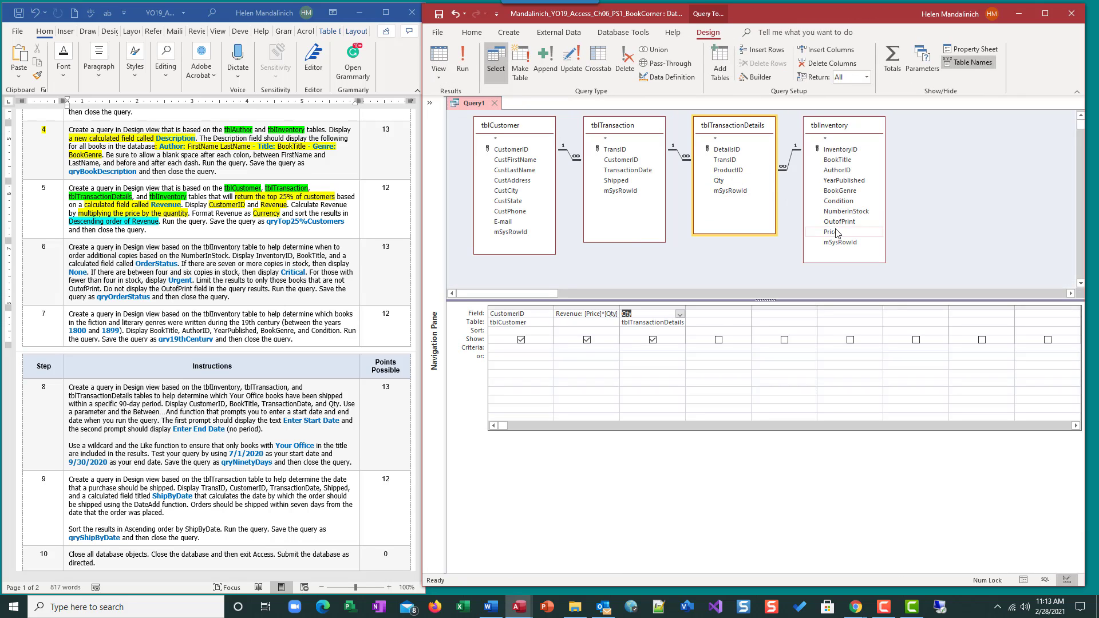
{"action": "double_click", "coordinate": [830, 232]}
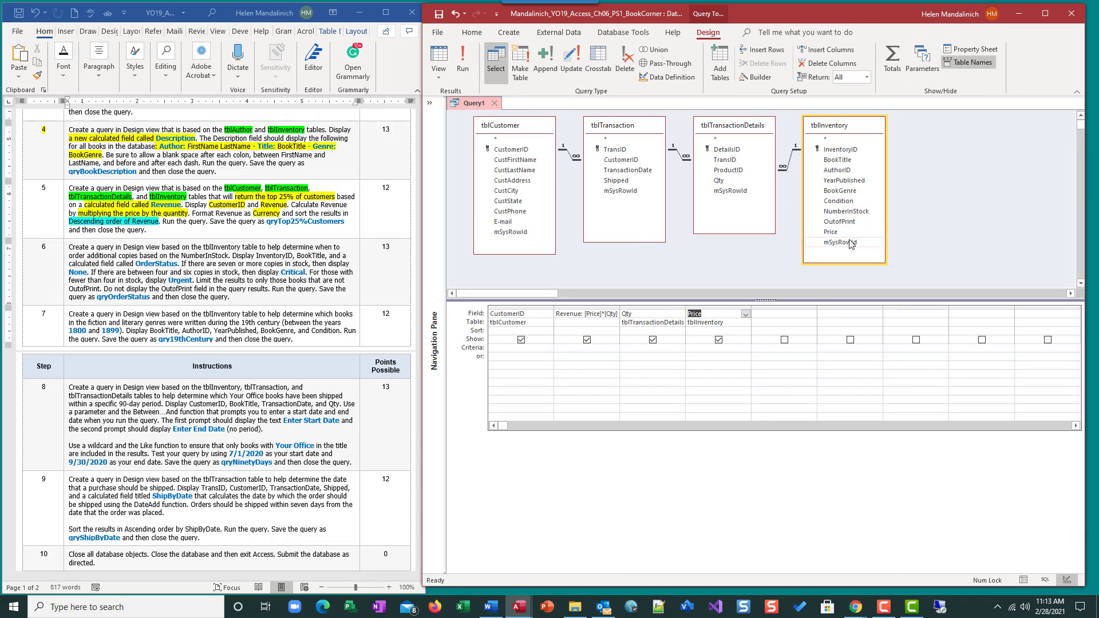
{"action": "left_click", "coordinate": [468, 58]}
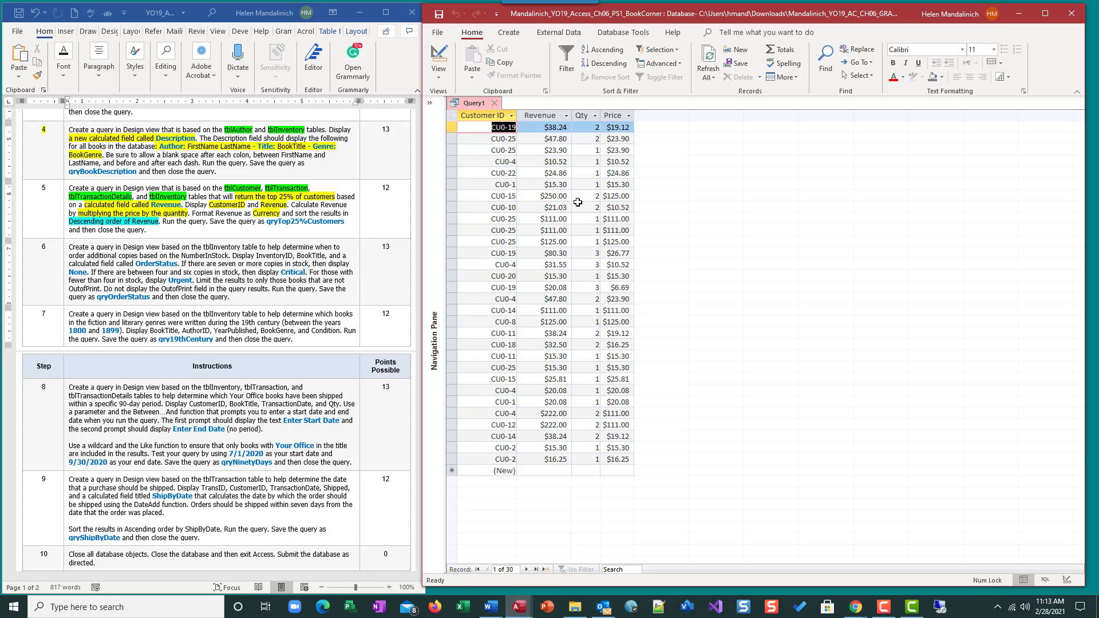
{"action": "left_click", "coordinate": [438, 57]}
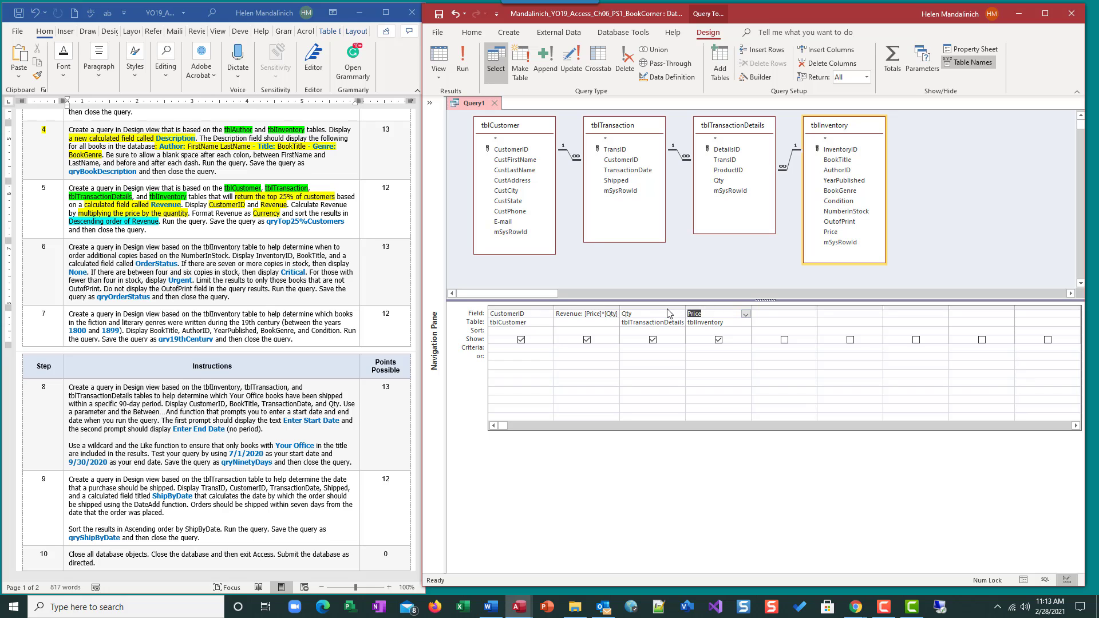
- Remove the Qty and Price columns from the grid, rerun the query, and return to Design view
{"action": "left_click_drag", "start_coordinate": [666, 306], "coordinate": [734, 309]}
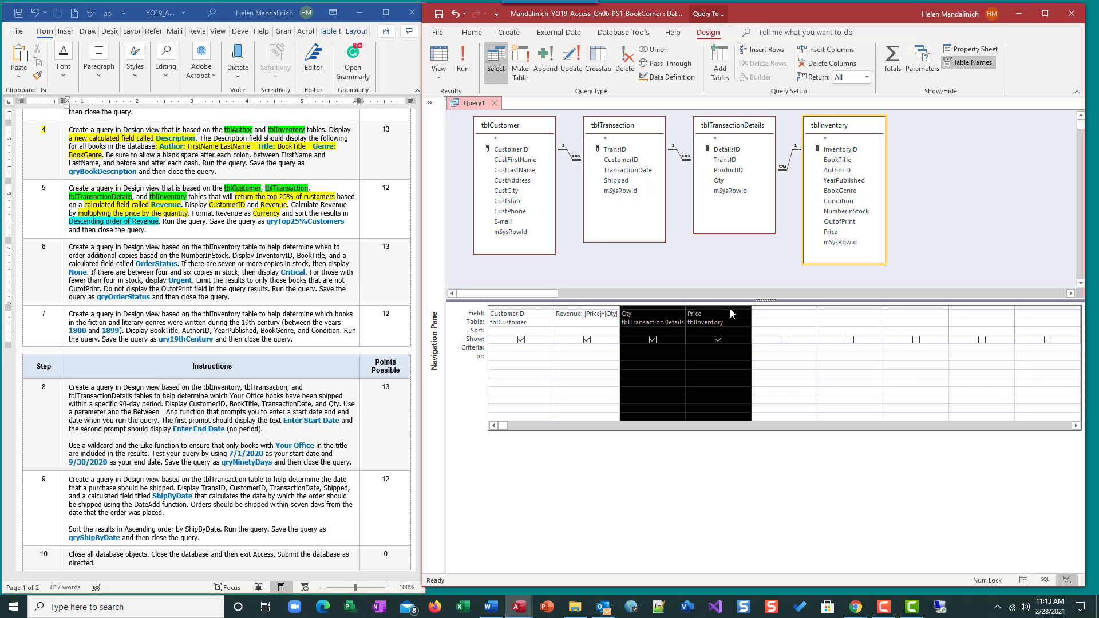
{"action": "right_click", "coordinate": [729, 309]}
{"action": "left_click", "coordinate": [755, 343]}
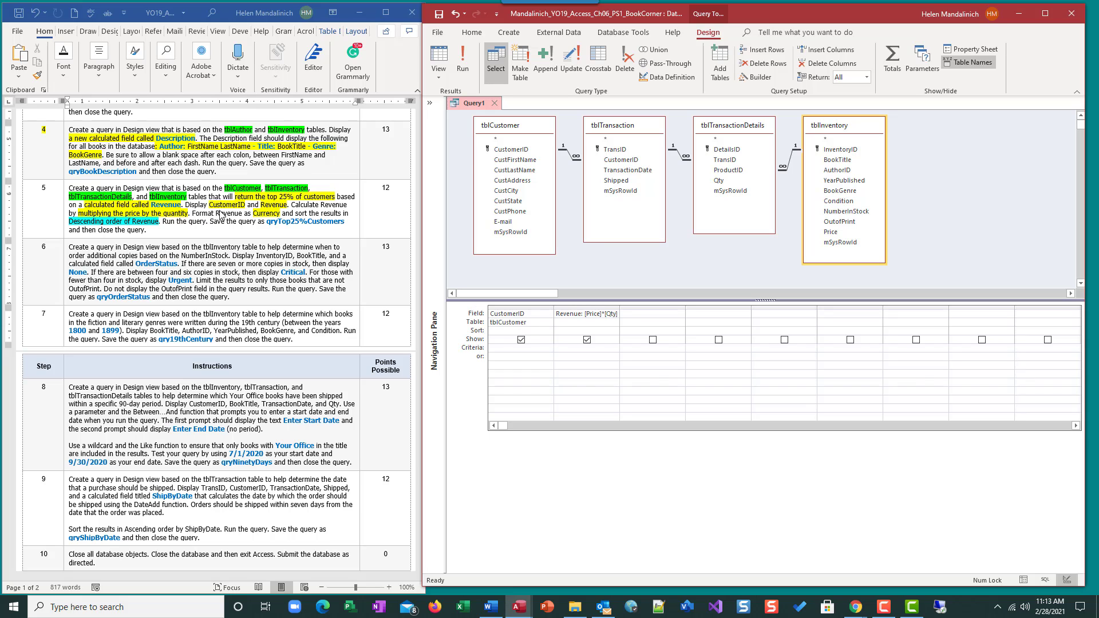
{"action": "left_click", "coordinate": [463, 60]}
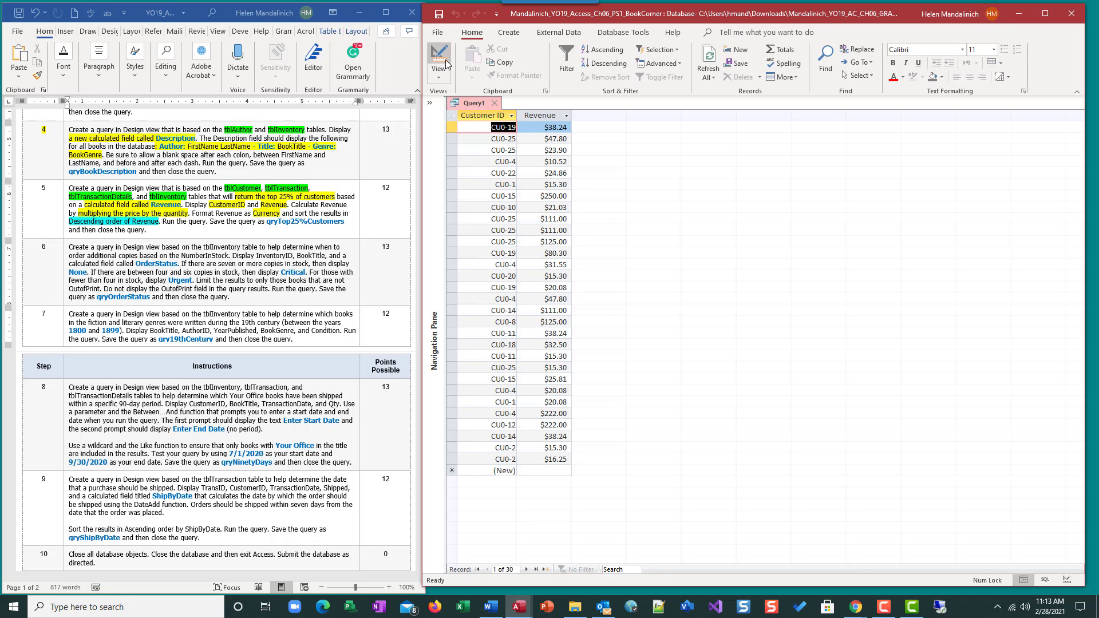
{"action": "left_click", "coordinate": [446, 64]}
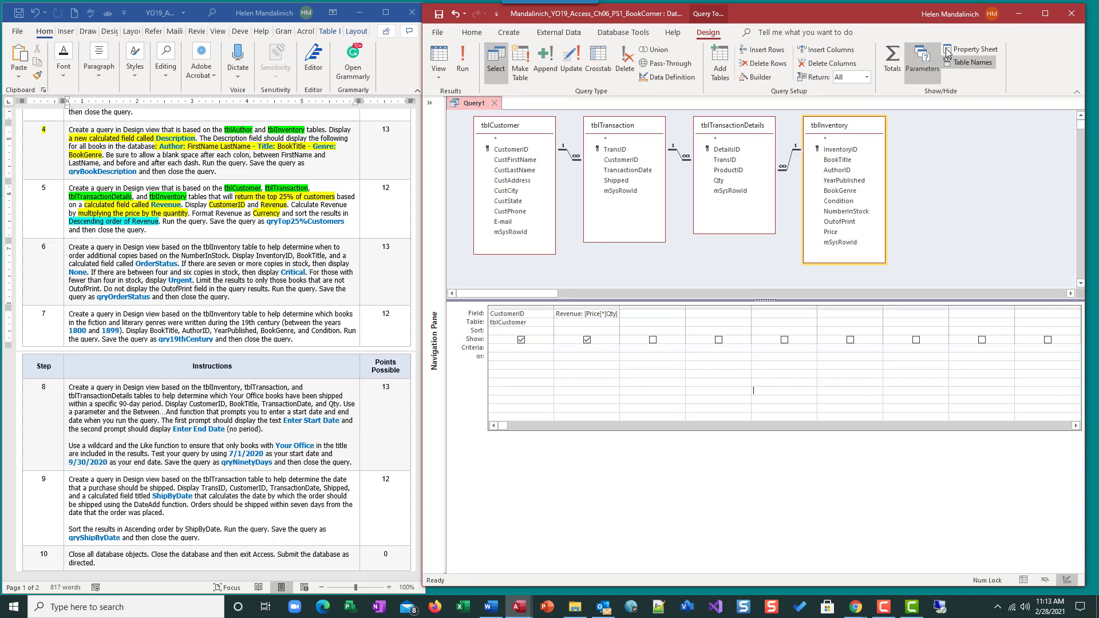
- Set the Format property of the Revenue field to Currency
{"action": "left_click", "coordinate": [948, 52]}
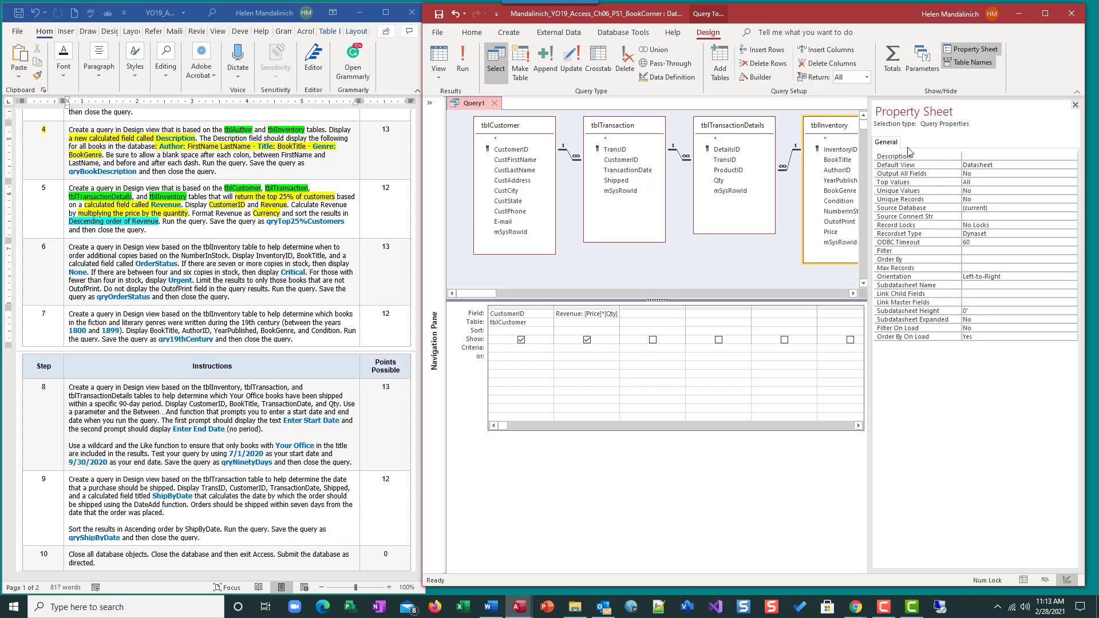
{"action": "left_click", "coordinate": [601, 338]}
{"action": "left_click", "coordinate": [589, 313]}
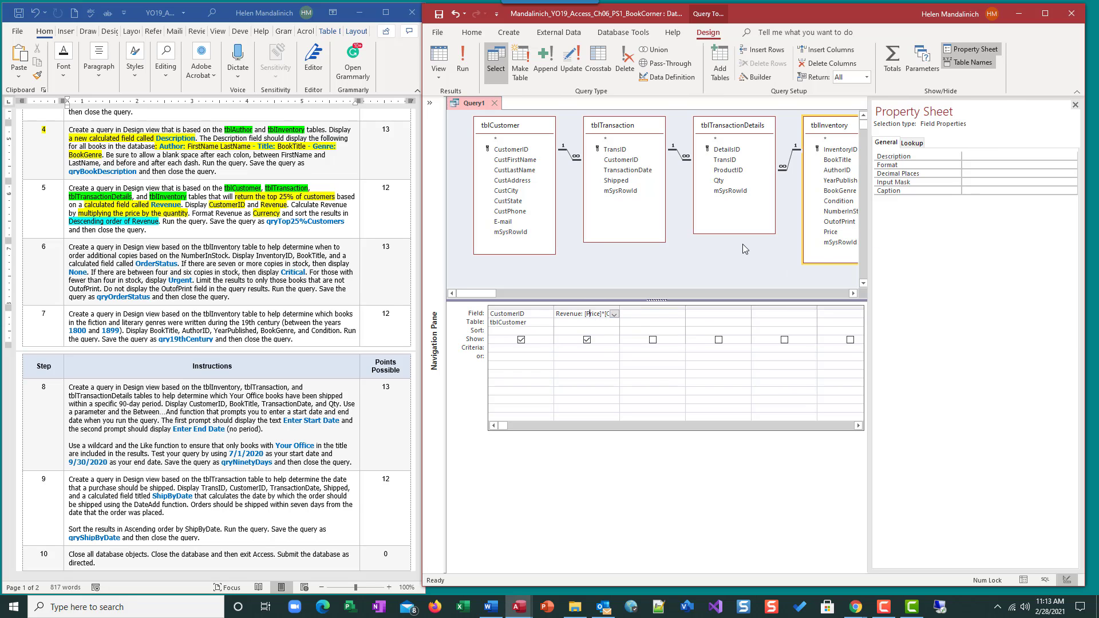
{"action": "left_click", "coordinate": [1051, 166]}
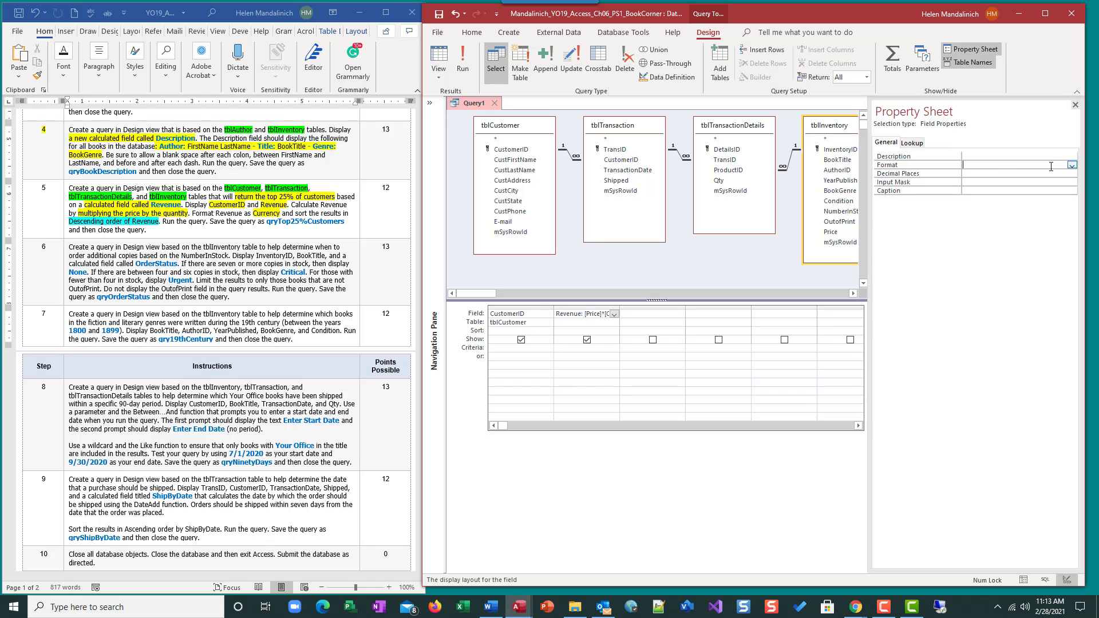
{"action": "left_click", "coordinate": [1072, 166]}
{"action": "left_click", "coordinate": [1073, 166]}
{"action": "left_click", "coordinate": [834, 379]}
{"action": "left_click", "coordinate": [1075, 105]}
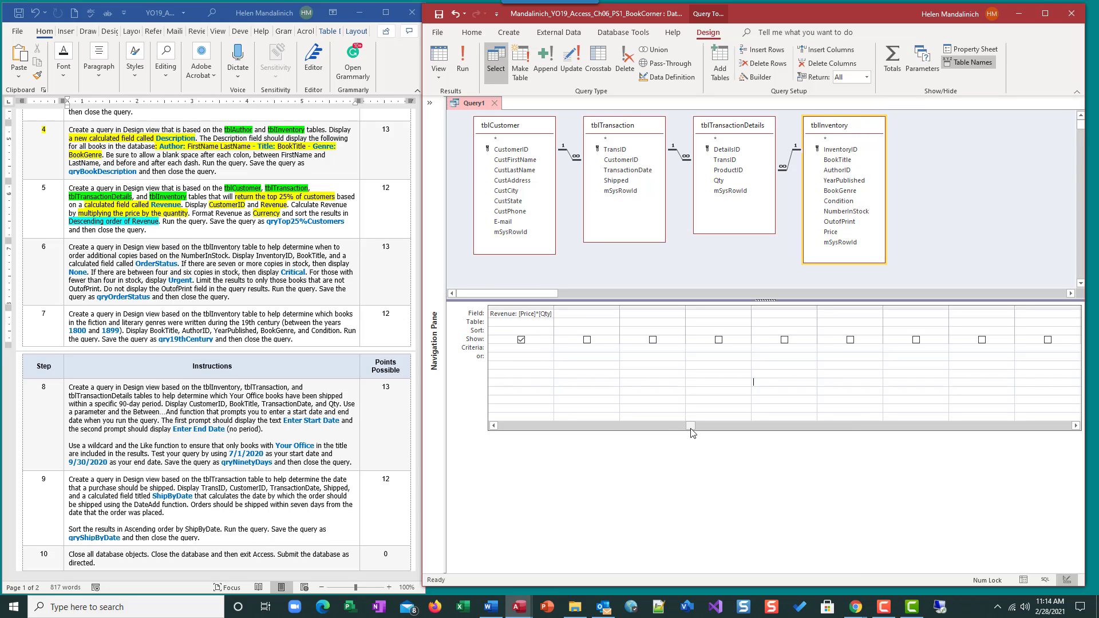
- Sort the Revenue field in descending order, run the query to check the order, and return to Design view
{"action": "left_click_drag", "start_coordinate": [691, 425], "coordinate": [497, 432]}
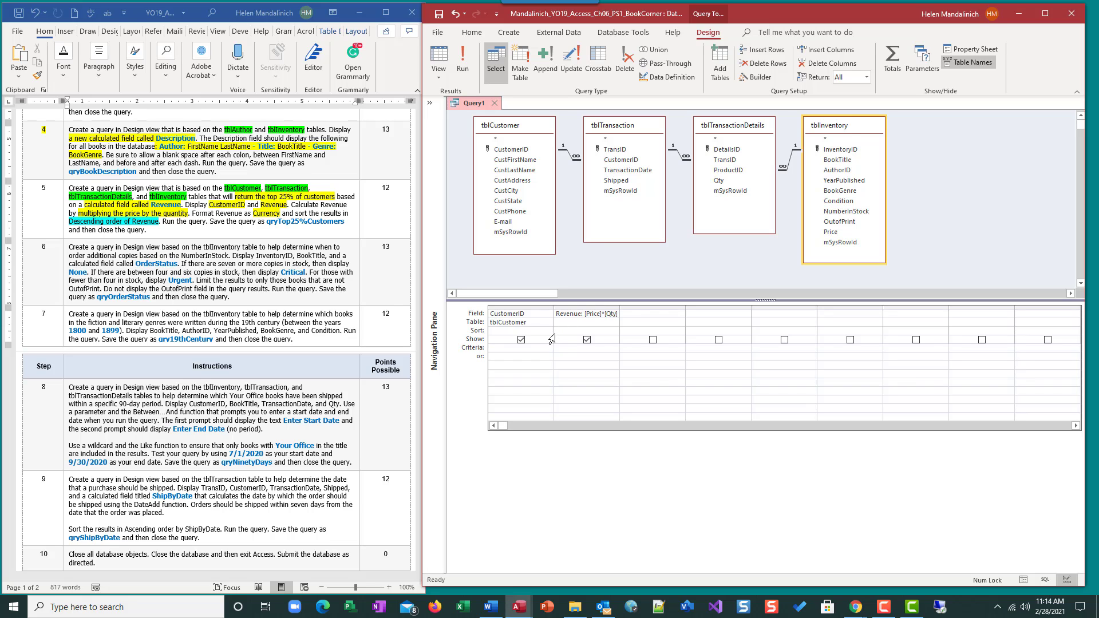
{"action": "left_click", "coordinate": [608, 331]}
{"action": "left_click", "coordinate": [613, 332]}
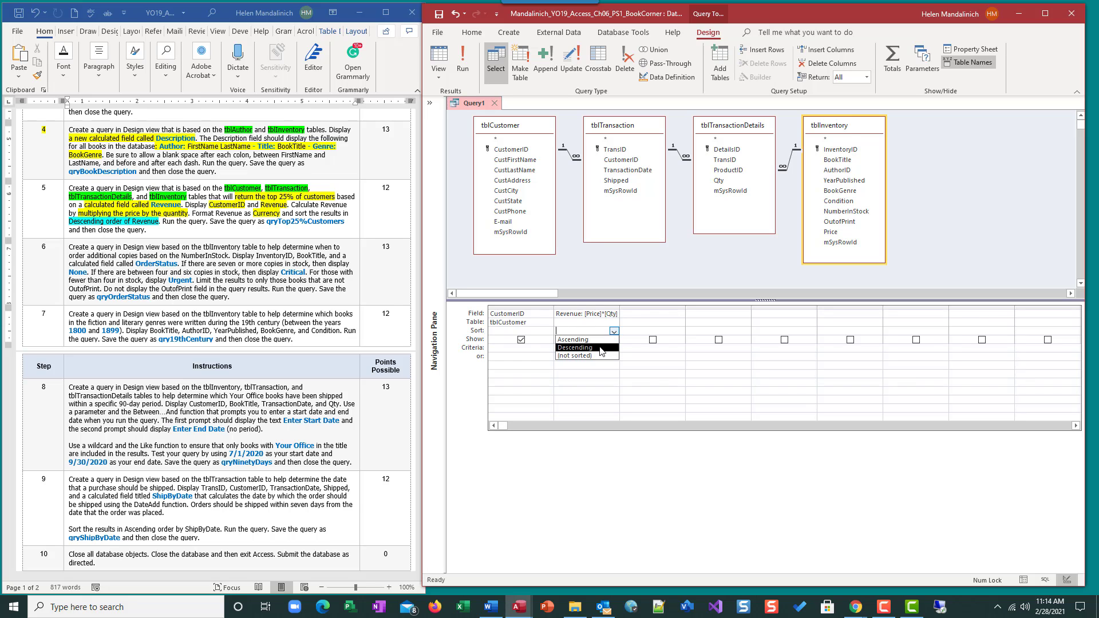
{"action": "left_click", "coordinate": [601, 348]}
{"action": "left_click", "coordinate": [463, 60]}
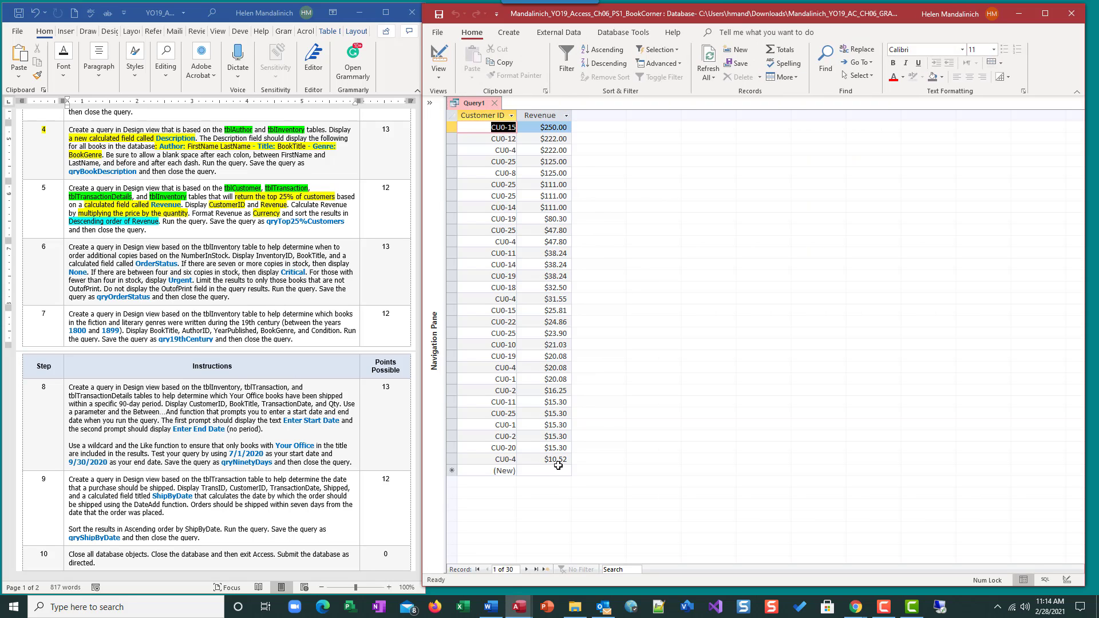
{"action": "left_click", "coordinate": [438, 56]}
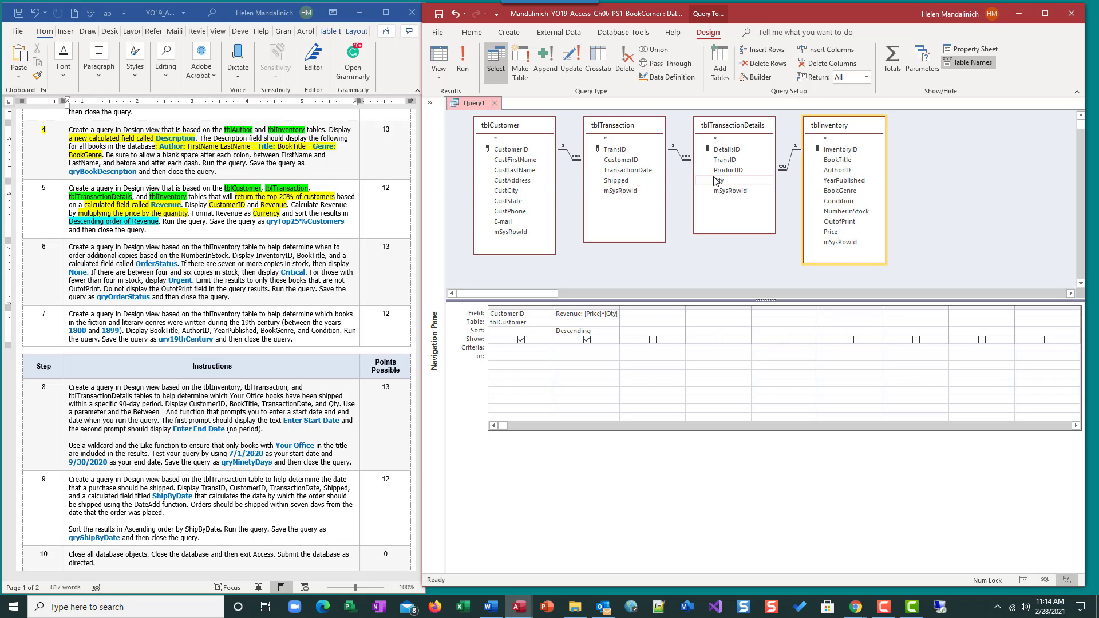
- Try a custom limit of 30% for the records the query returns
{"action": "left_click", "coordinate": [869, 80]}
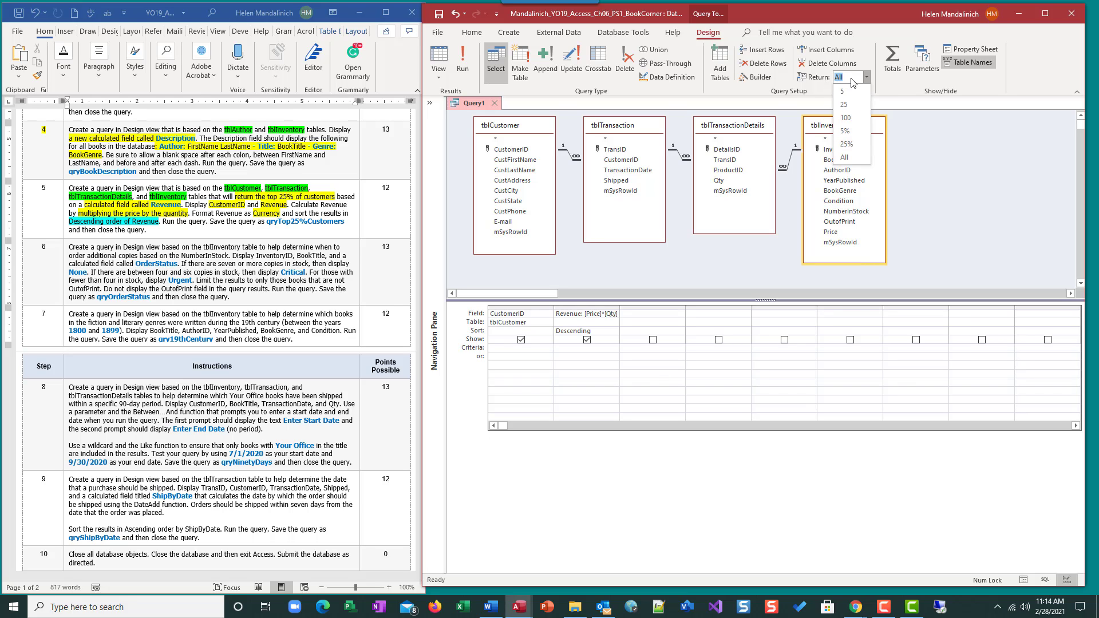
{"action": "type", "text": "30"}
{"action": "left_click", "coordinate": [854, 72]}
{"action": "left_click", "coordinate": [849, 77]}
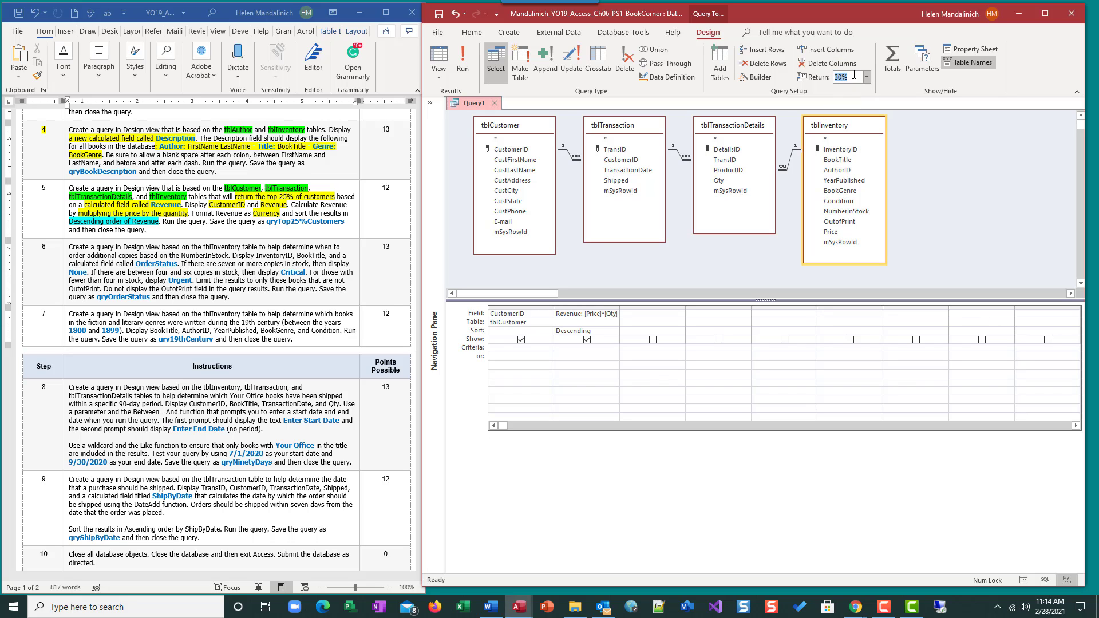
{"action": "left_click", "coordinate": [834, 77]}
{"action": "left_click_drag", "start_coordinate": [849, 77], "coordinate": [830, 78]}
{"action": "type", "text": "7"}
- Limit the query to return the top 25% of records and run it
{"action": "left_click", "coordinate": [866, 77]}
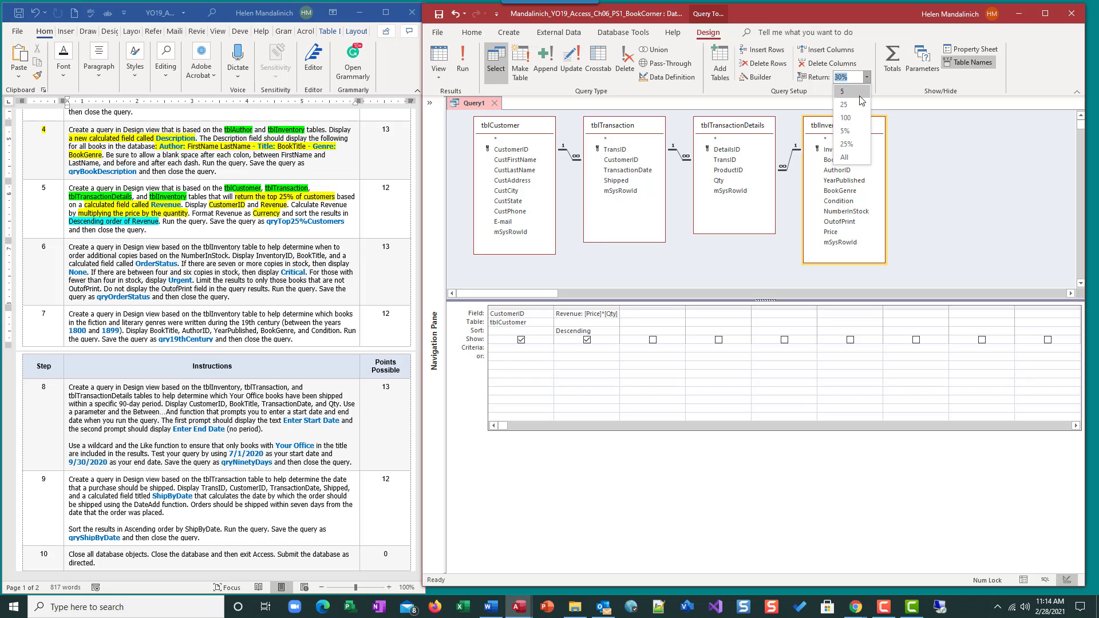
{"action": "left_click", "coordinate": [847, 144]}
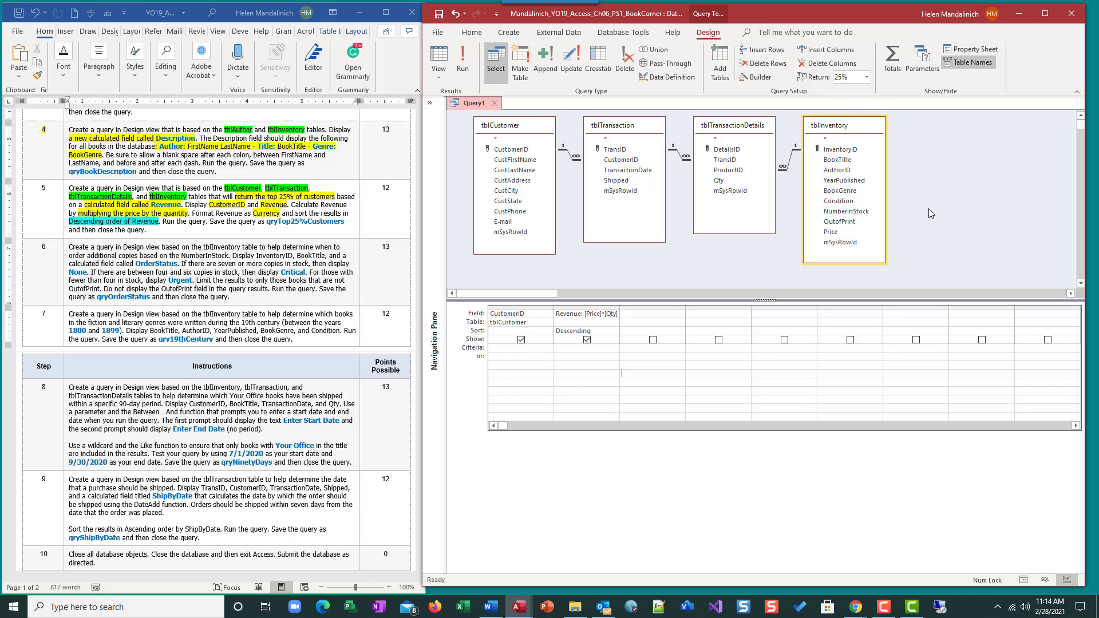
{"action": "left_click", "coordinate": [463, 59]}
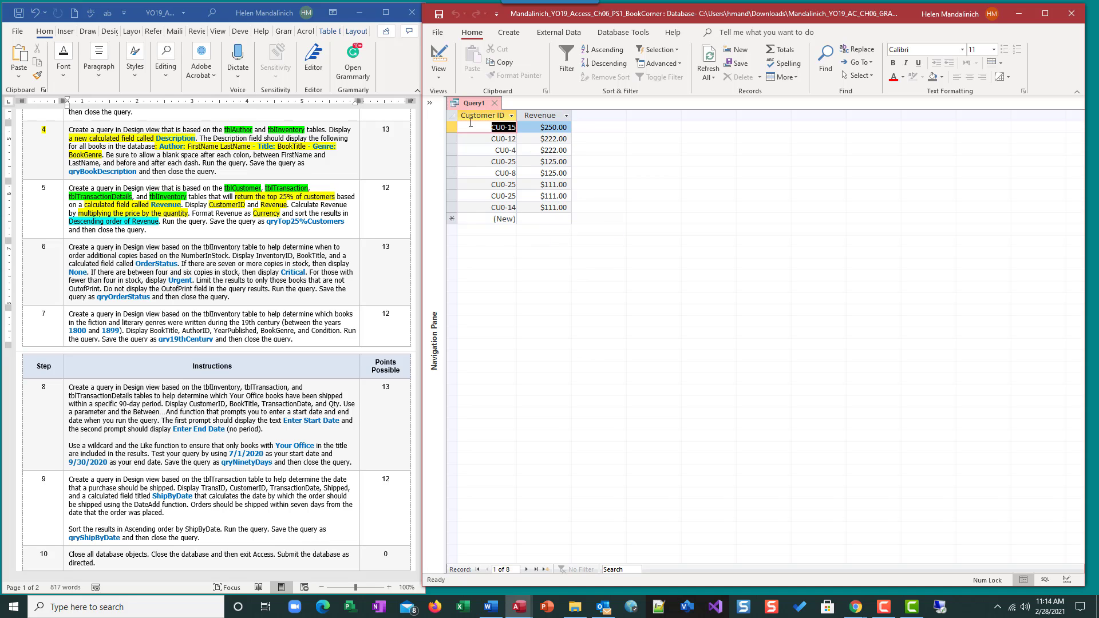
- Save the query as qryTop25%Customers
{"action": "left_click", "coordinate": [441, 15]}
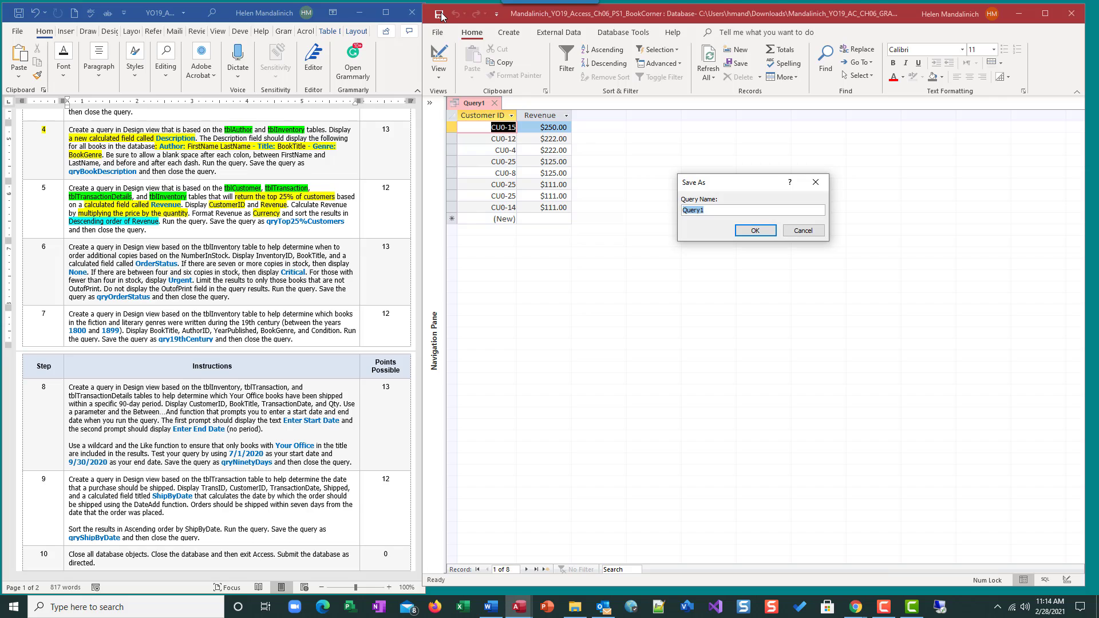
{"action": "type", "text": "qryTop25%Customer"}
{"action": "type", "text": "stom"}
{"action": "key", "text": "Return"}
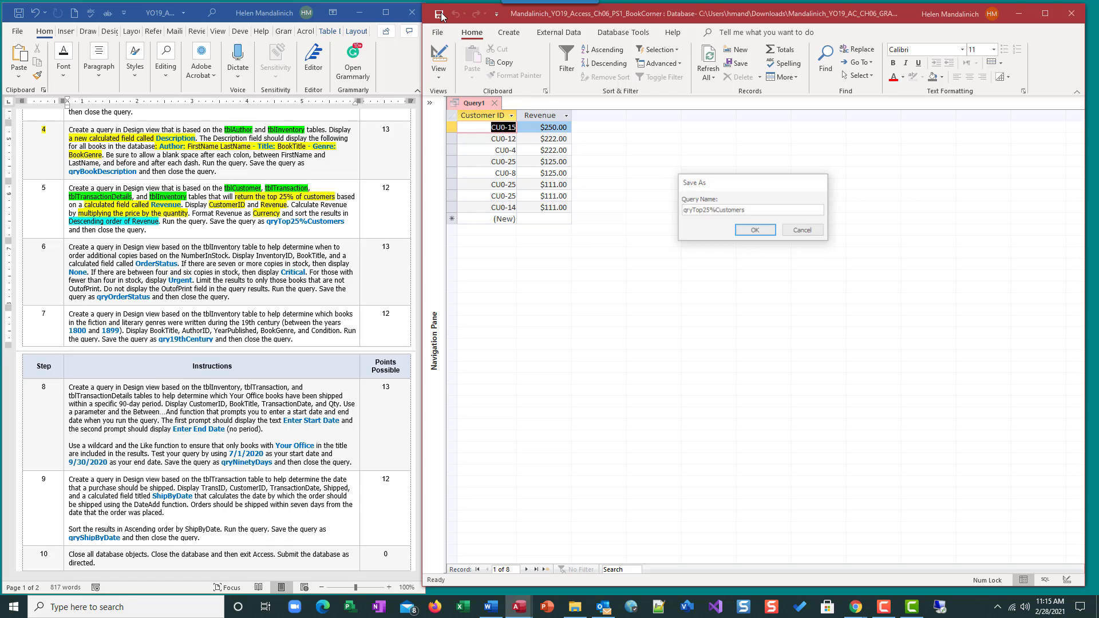
- Switch to the Word instructions and highlight the step number 5 in yellow to mark it as done
{"action": "left_click", "coordinate": [59, 189]}
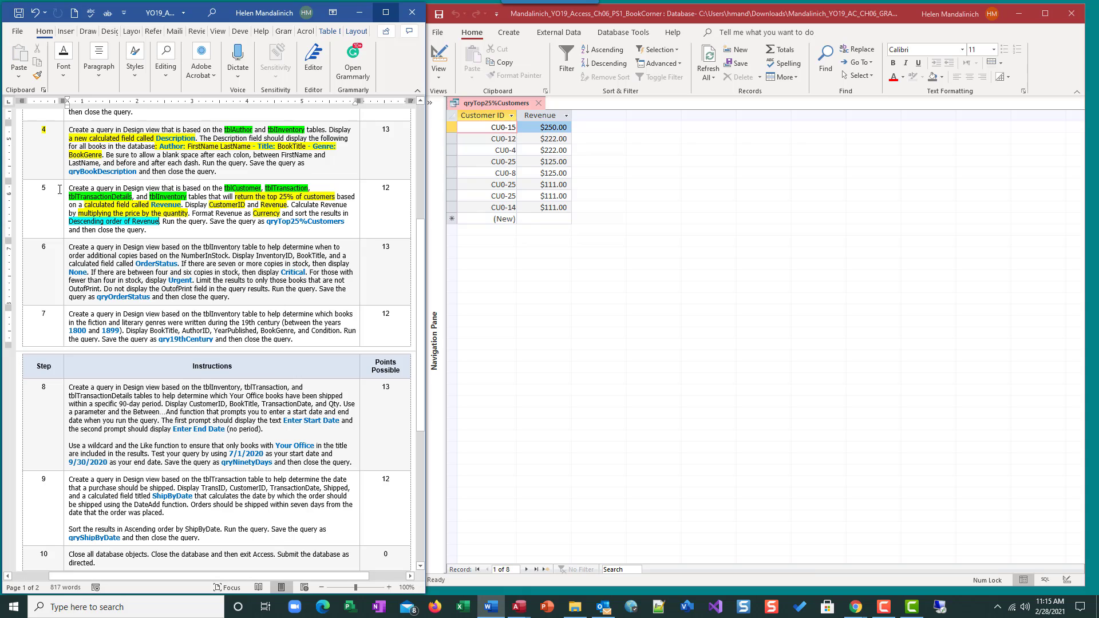
{"action": "double_click", "coordinate": [40, 190]}
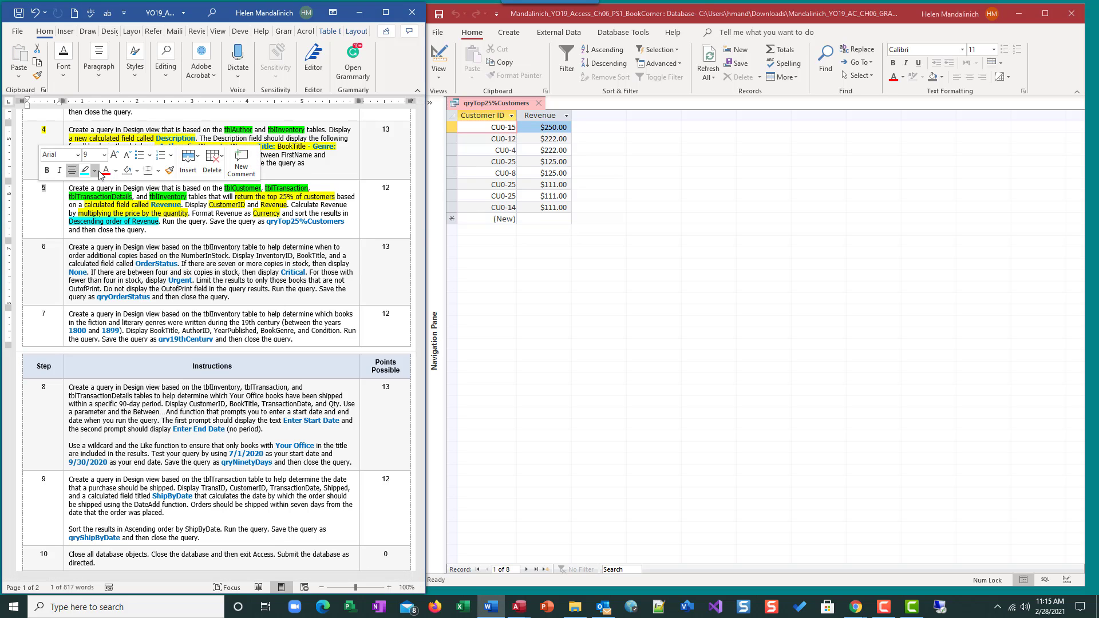
{"action": "left_click", "coordinate": [103, 173]}
{"action": "left_click", "coordinate": [86, 184]}
{"action": "left_click", "coordinate": [142, 216]}
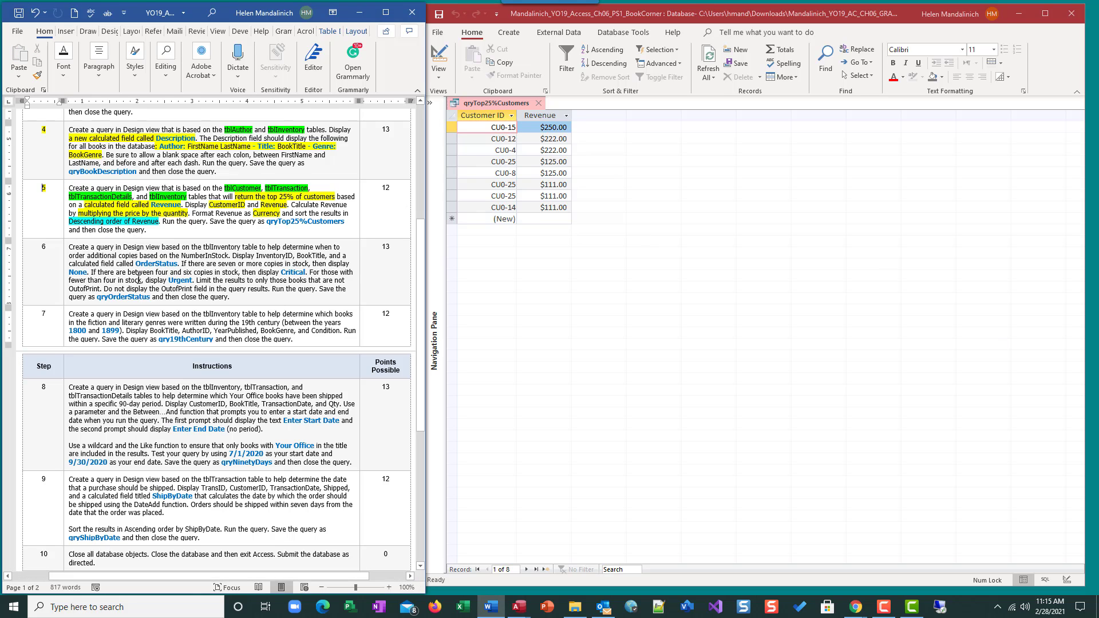
- Bring the remaining assignment instructions into view, switch back to Access, and close the qryTop25%Customers query
{"action": "scroll", "coordinate": [138, 279], "scroll_direction": "down", "scroll_amount": 3}
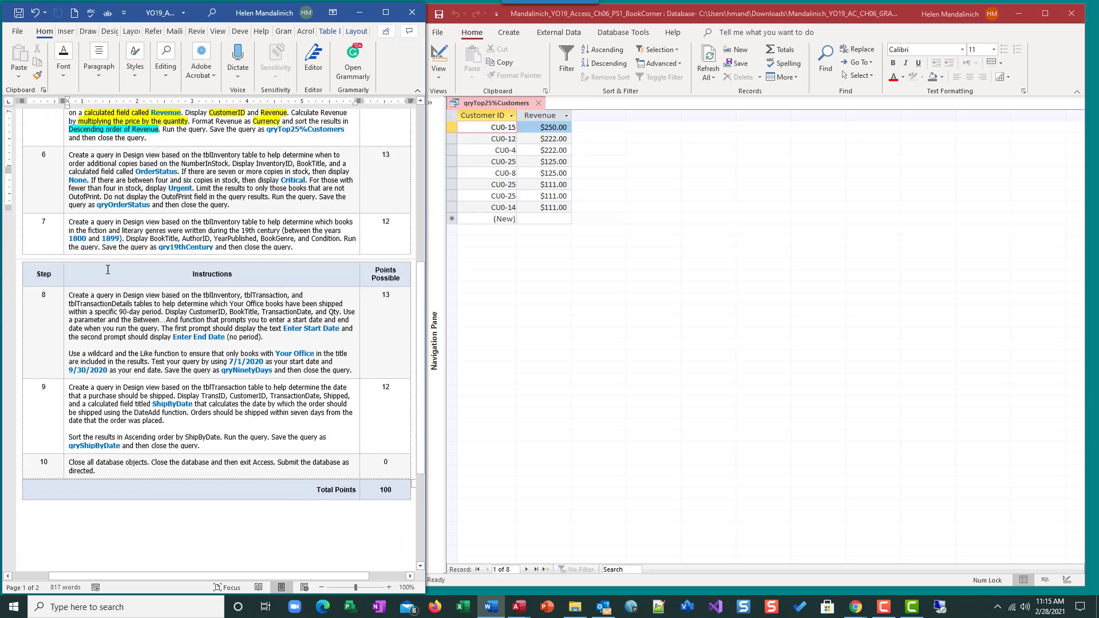
{"action": "scroll", "coordinate": [146, 238], "scroll_direction": "up", "scroll_amount": 2}
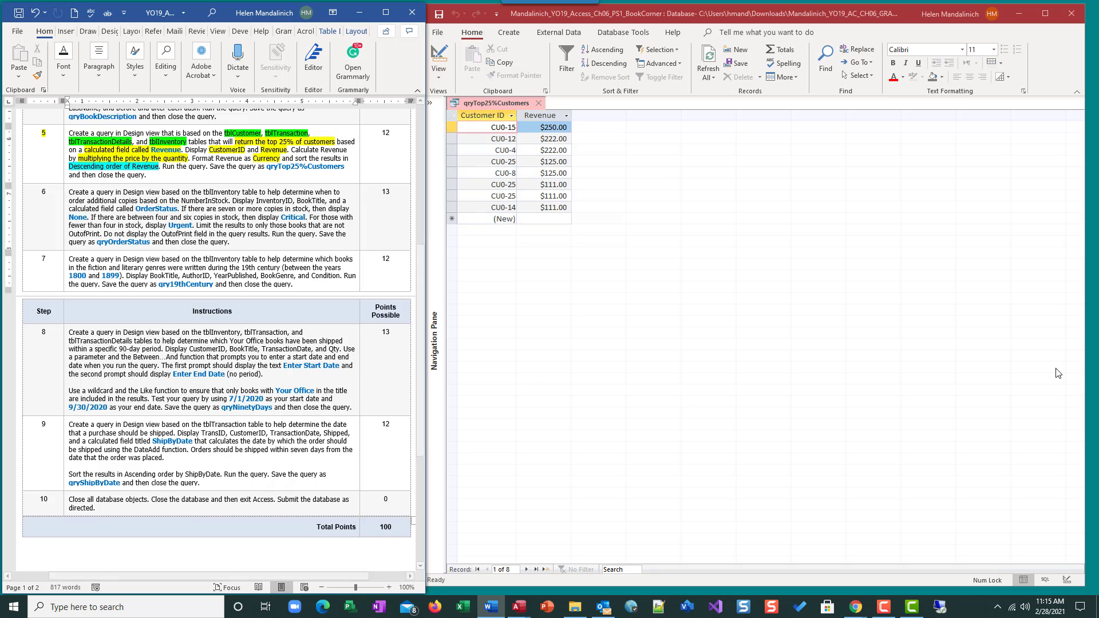
{"action": "left_click", "coordinate": [539, 103]}
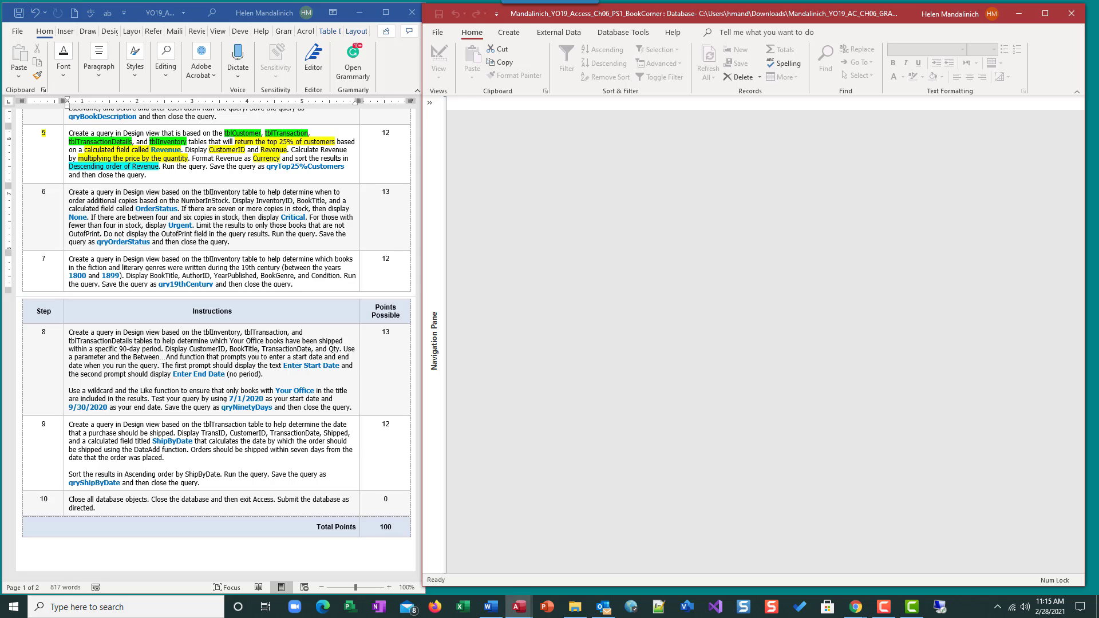